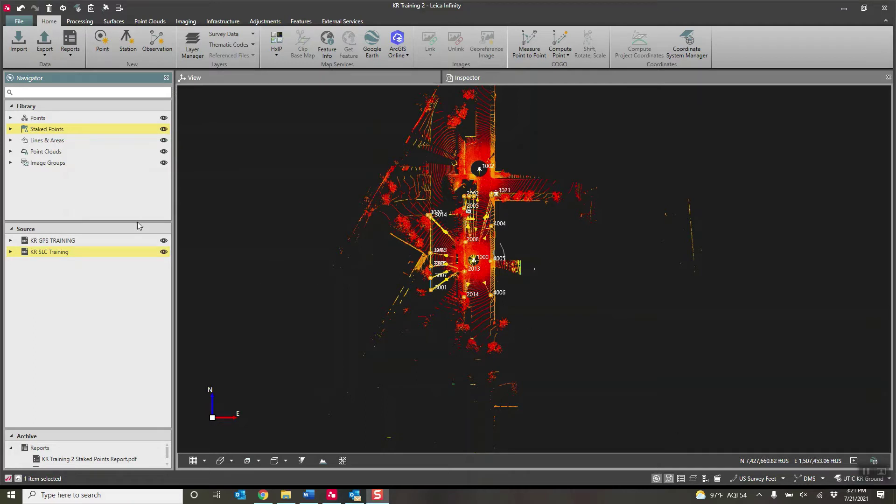
# - Zoom the map, check the Inspector Features table of survey points, then return to the map view
pyautogui.scroll(-2, 332, 283)
pyautogui.scroll(-1, 333, 284)
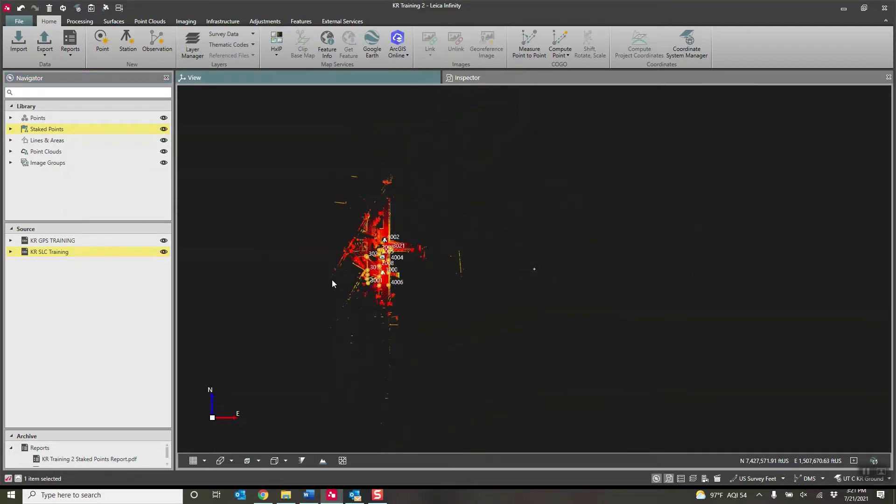
pyautogui.scroll(-3, 345, 335)
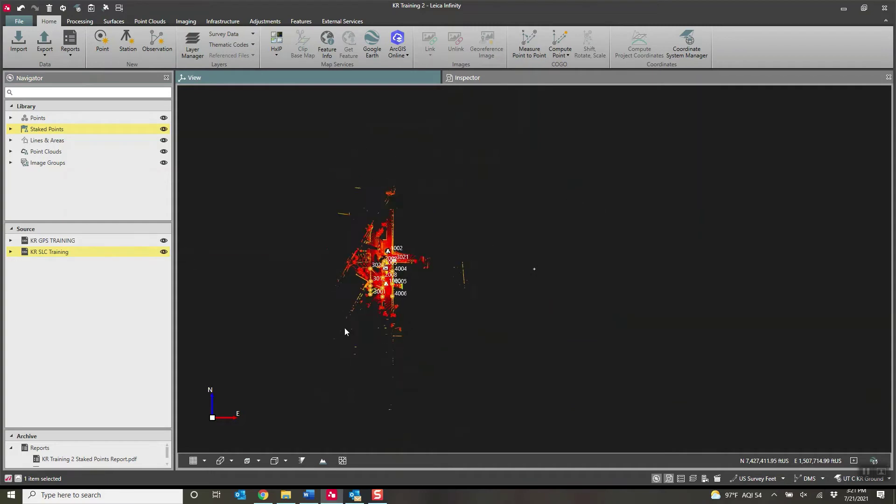
pyautogui.scroll(3, 339, 331)
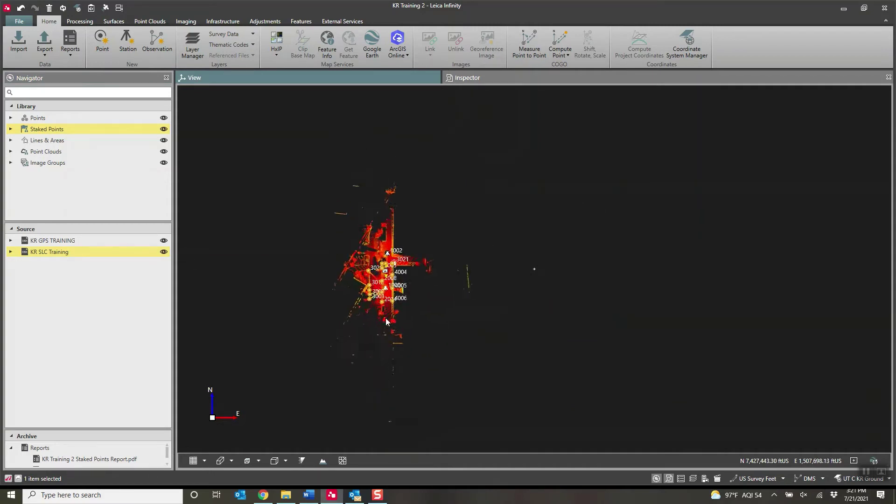
pyautogui.click(484, 77)
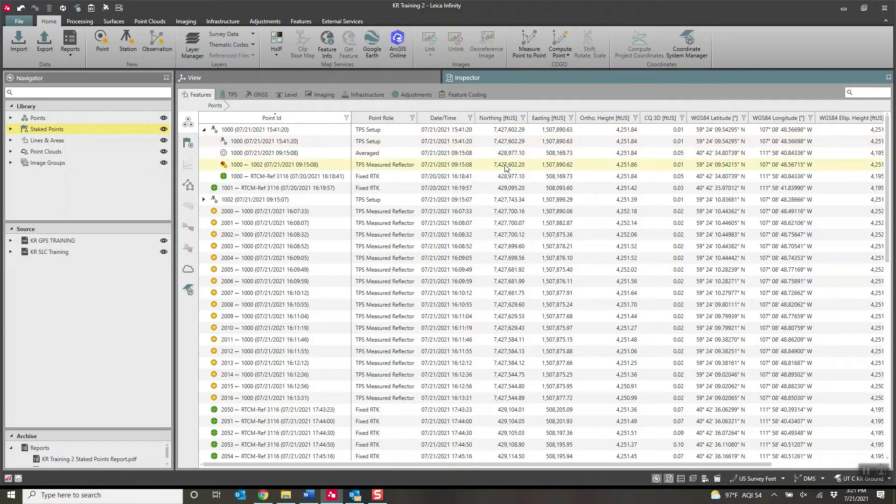
pyautogui.click(285, 77)
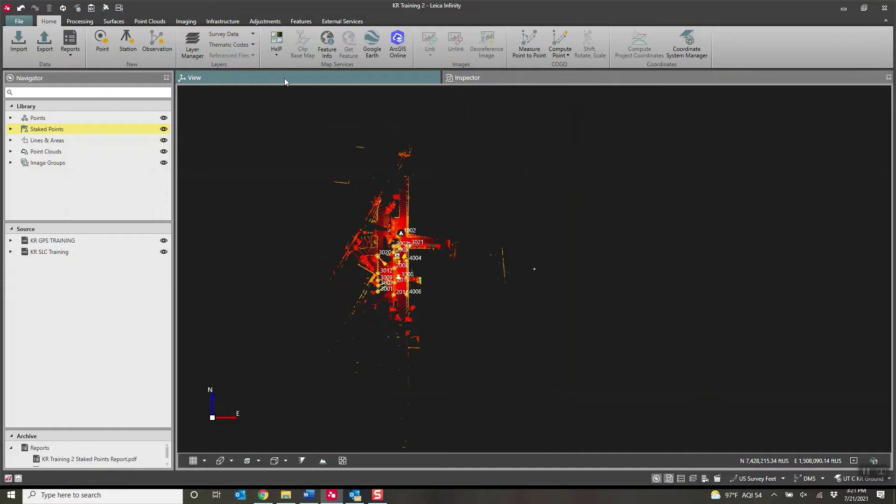
# - Collapse KR GPS TRAINING, expand KR SLC Training and show the 1000 Known Backsight observations
pyautogui.click(11, 240)
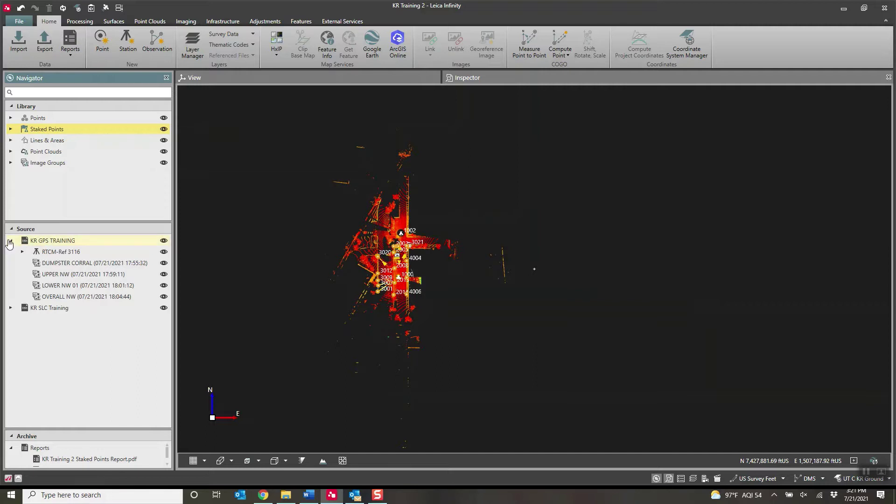
pyautogui.click(11, 240)
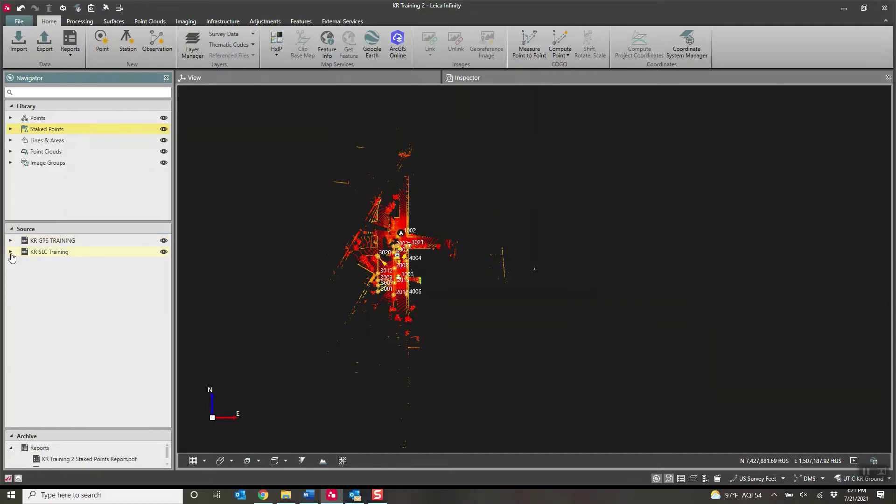
pyautogui.click(10, 252)
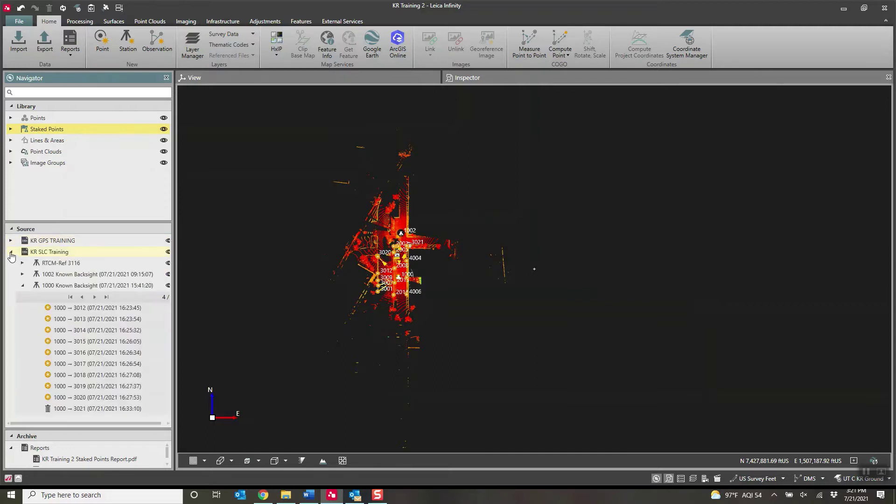
pyautogui.click(22, 285)
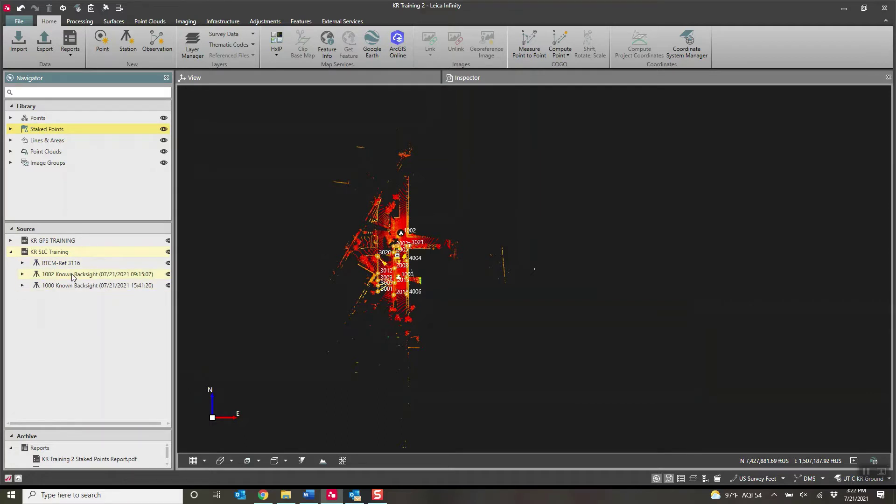
pyautogui.click(76, 287)
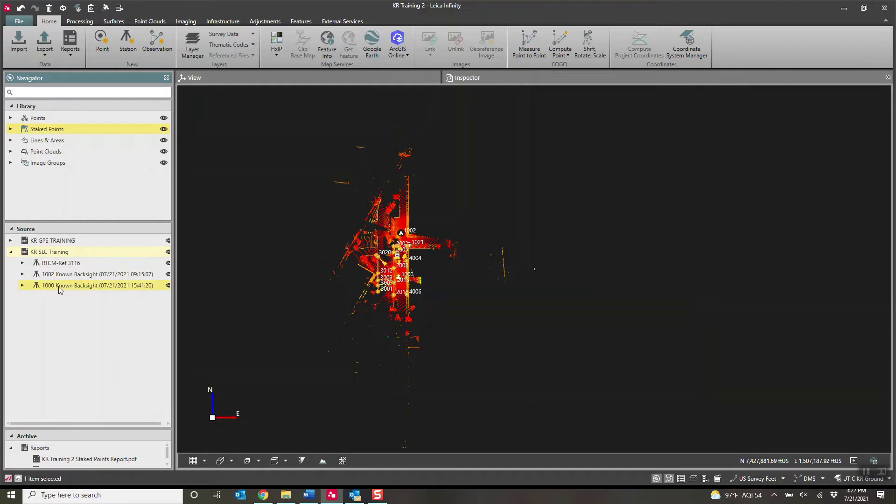
pyautogui.click(22, 286)
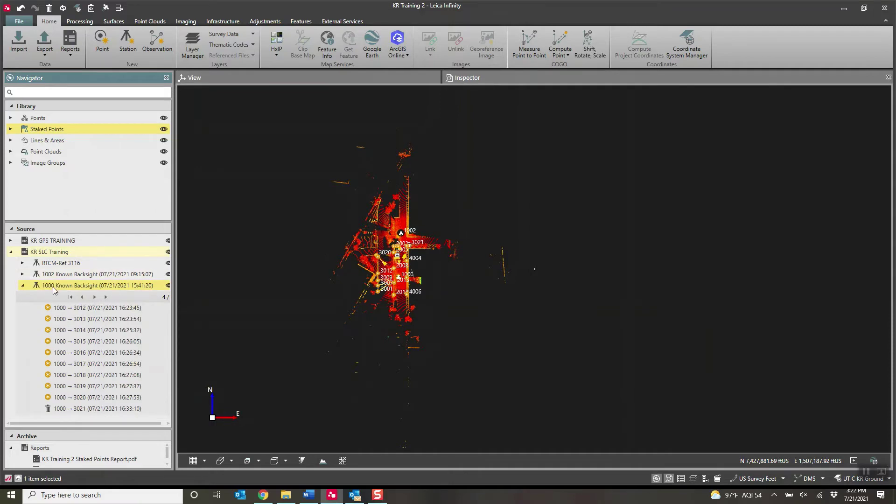
# - Show the 1000 Known Backsight setup's properties and open its setup wizard
pyautogui.click(681, 479)
pyautogui.scroll(4, 824, 120)
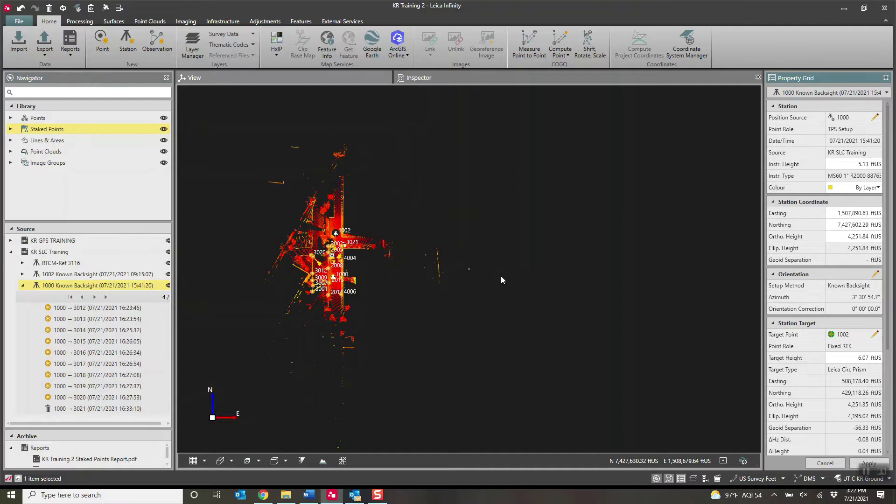
pyautogui.rightClick(56, 286)
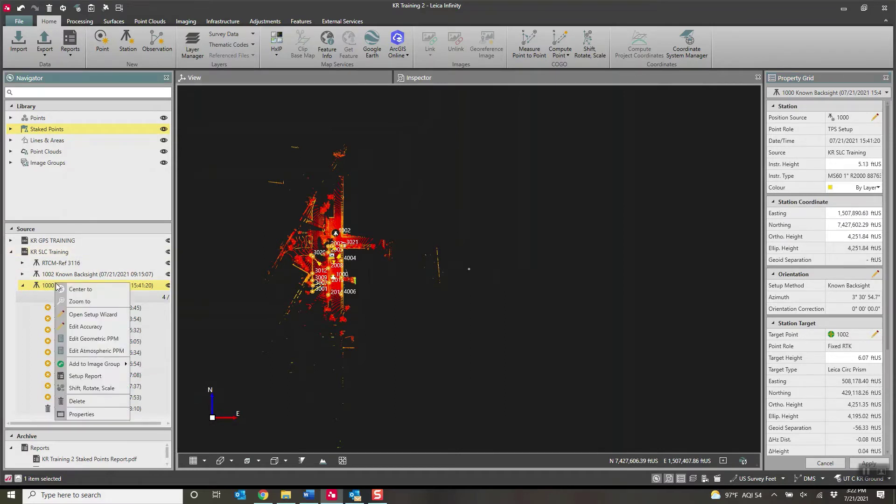
pyautogui.click(91, 314)
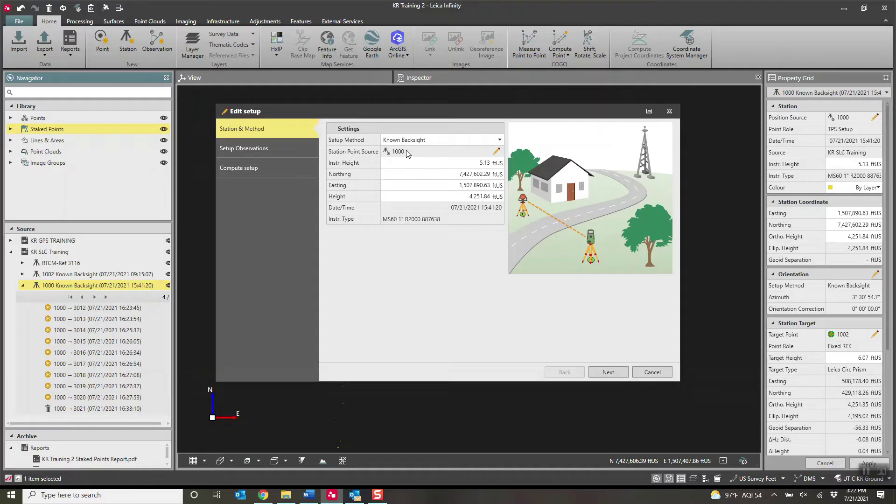
# - Change the station point source to 1000 ← RTCM-Ref 3116
pyautogui.click(497, 152)
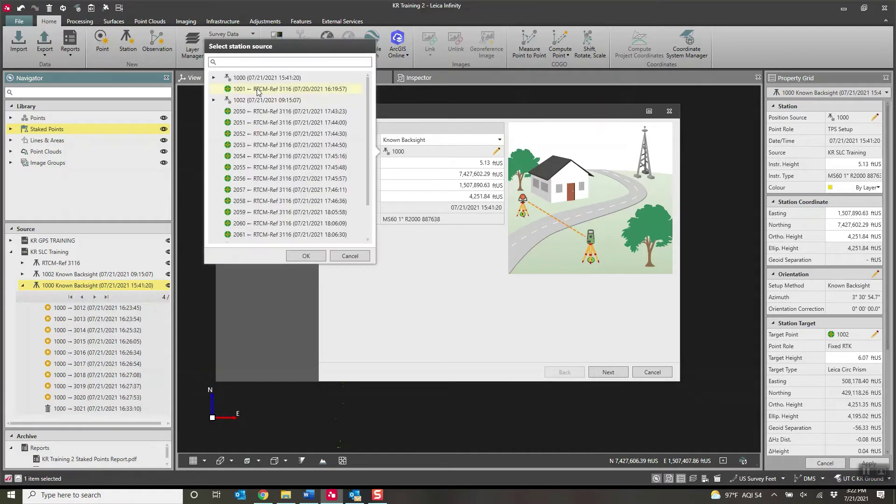
pyautogui.click(213, 78)
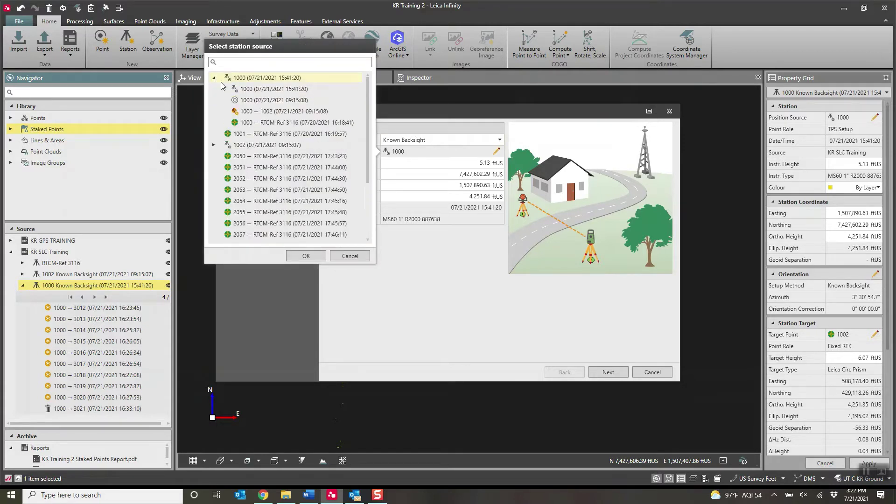
pyautogui.click(261, 124)
pyautogui.click(301, 258)
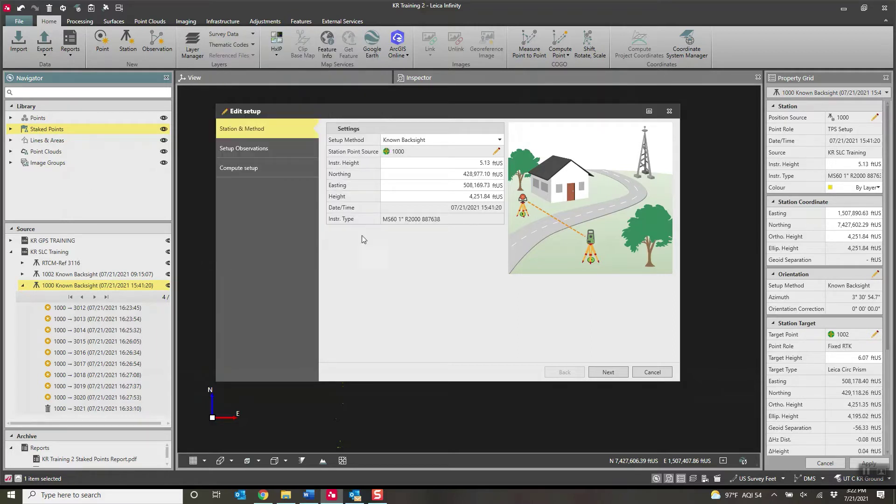
# - Verify station 1000 at N 428,977.10, E 508,169.73, height 4,251.84 ftUS and continue
pyautogui.click(463, 174)
pyautogui.click(476, 185)
pyautogui.click(488, 196)
pyautogui.click(439, 177)
pyautogui.click(608, 377)
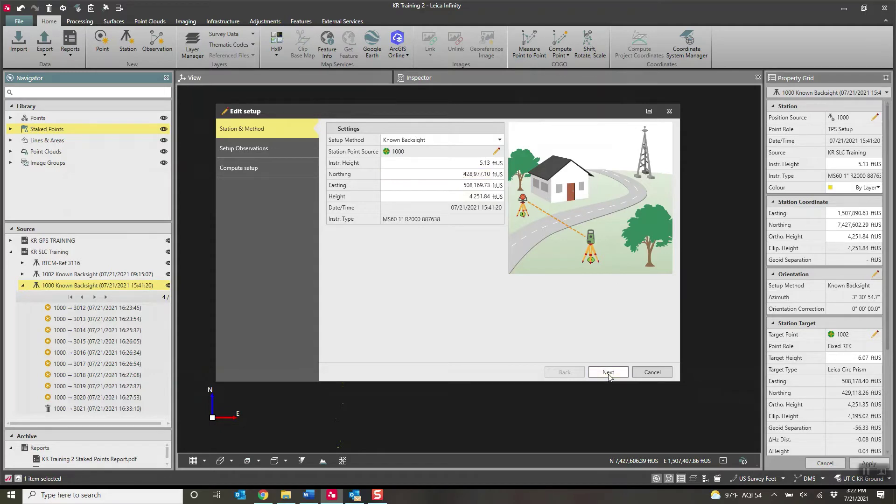
# - Use observation 1002 as the known backsight and advance to Compute setup
pyautogui.click(525, 156)
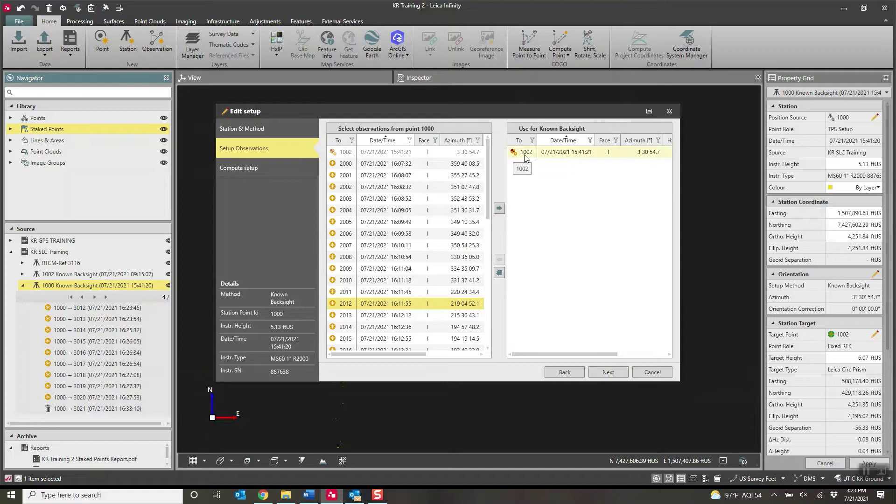
pyautogui.click(525, 156)
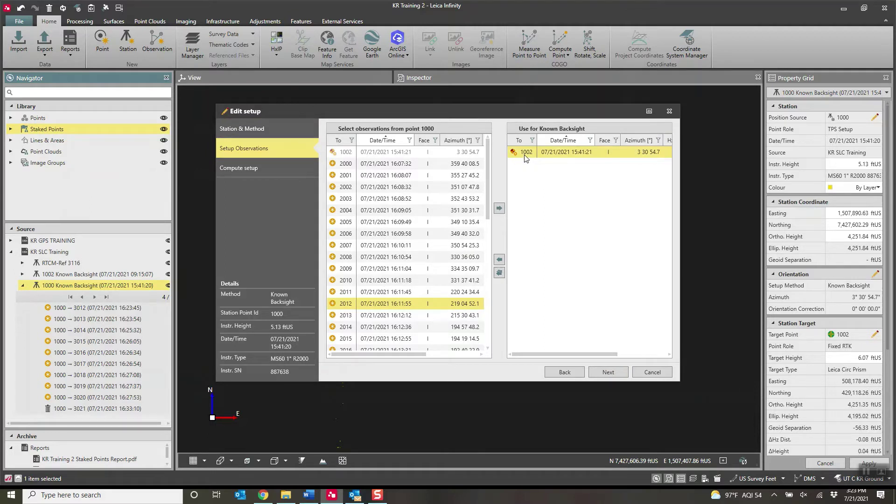
pyautogui.click(612, 375)
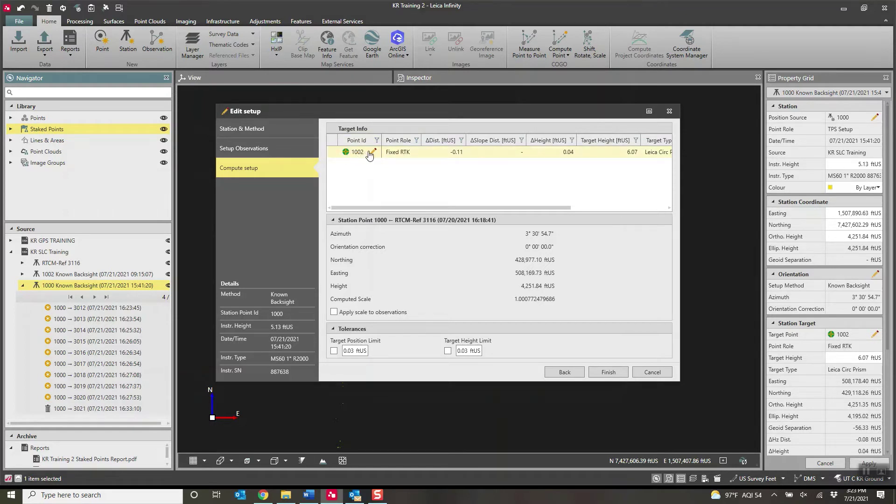
# - Switch backsight target 1002 to its RTCM-Ref 3116 version and finish the recompute
pyautogui.click(372, 153)
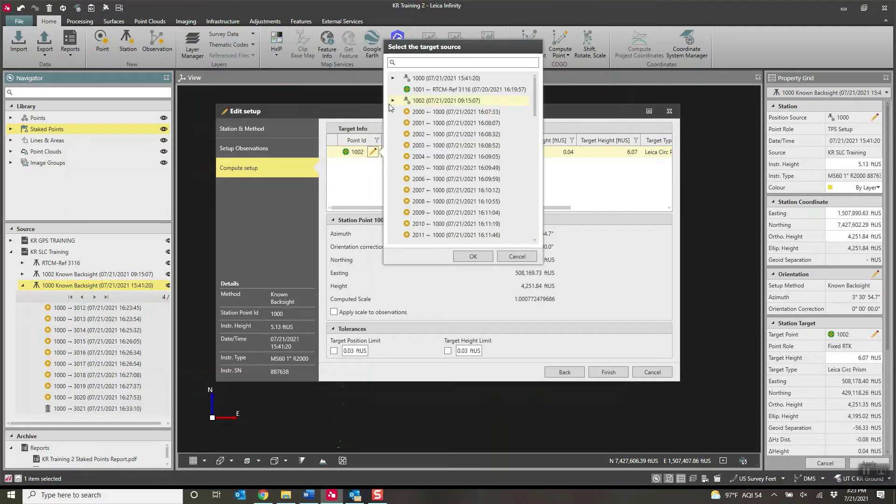
pyautogui.click(392, 100)
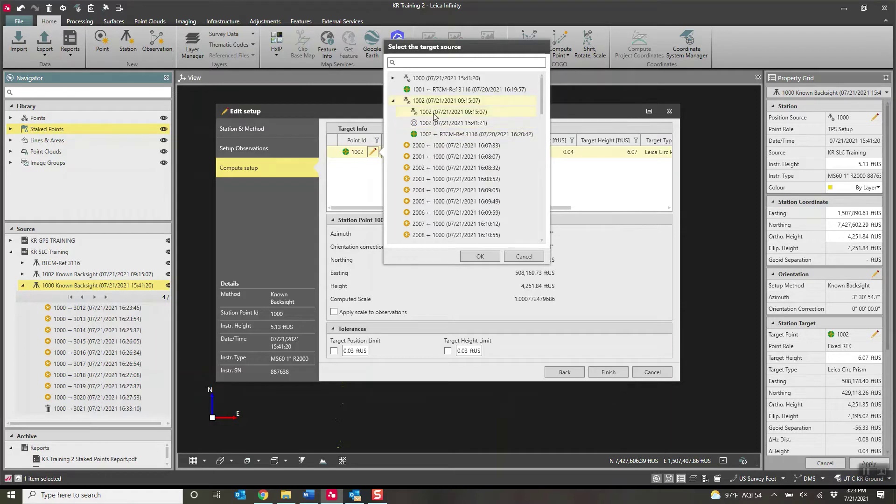
pyautogui.click(434, 135)
pyautogui.click(480, 258)
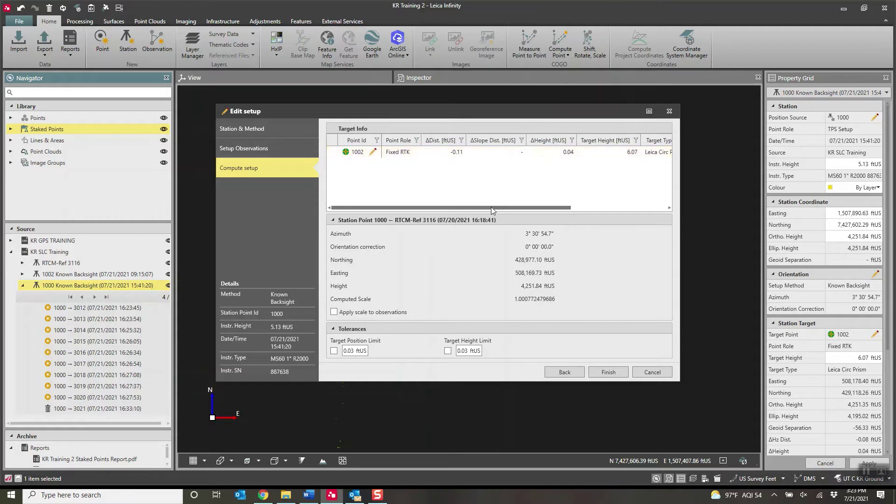
pyautogui.moveTo(491, 207)
pyautogui.mouseDown()
pyautogui.moveTo(669, 210)
pyautogui.moveTo(497, 208)
pyautogui.mouseUp()
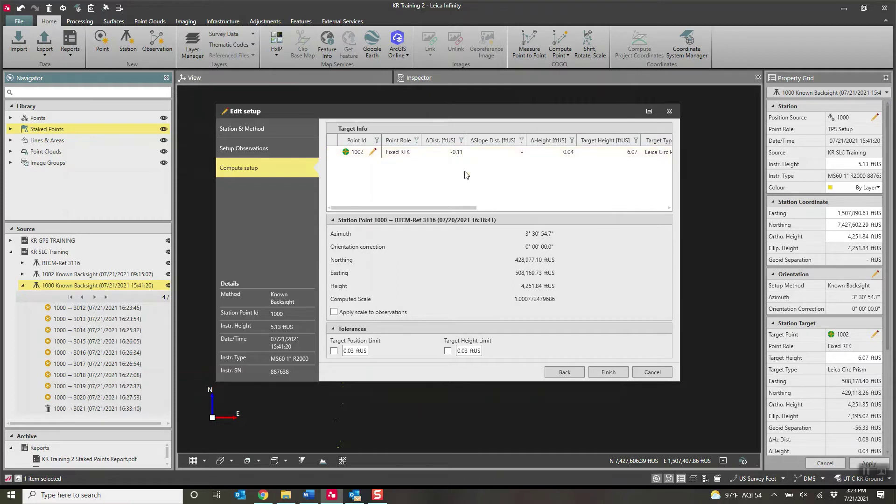
pyautogui.click(612, 374)
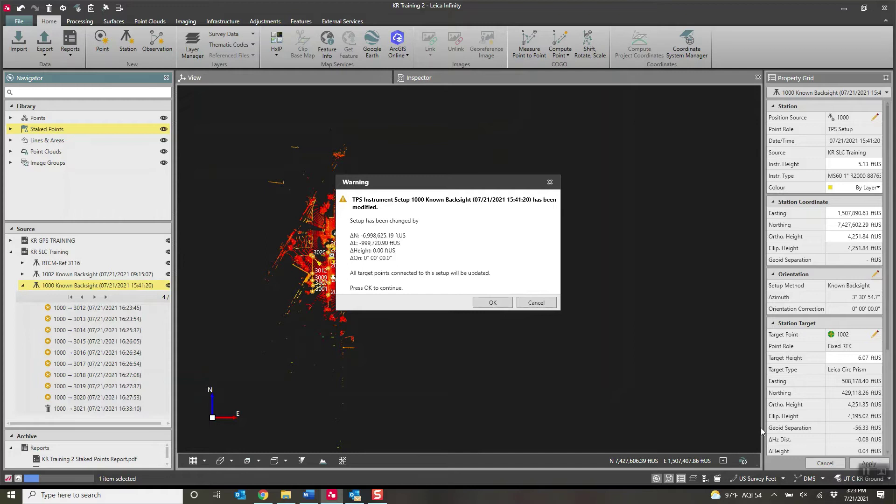
pyautogui.click(496, 303)
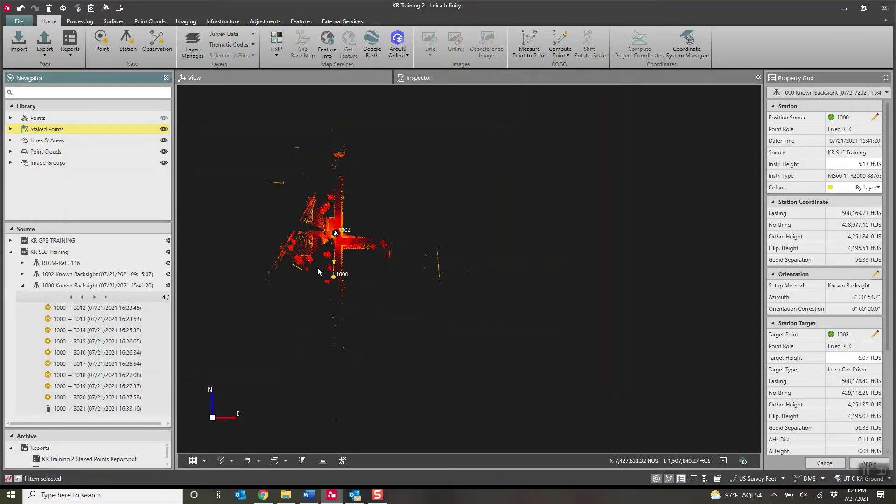
pyautogui.scroll(-2, 286, 210)
pyautogui.scroll(5, 286, 232)
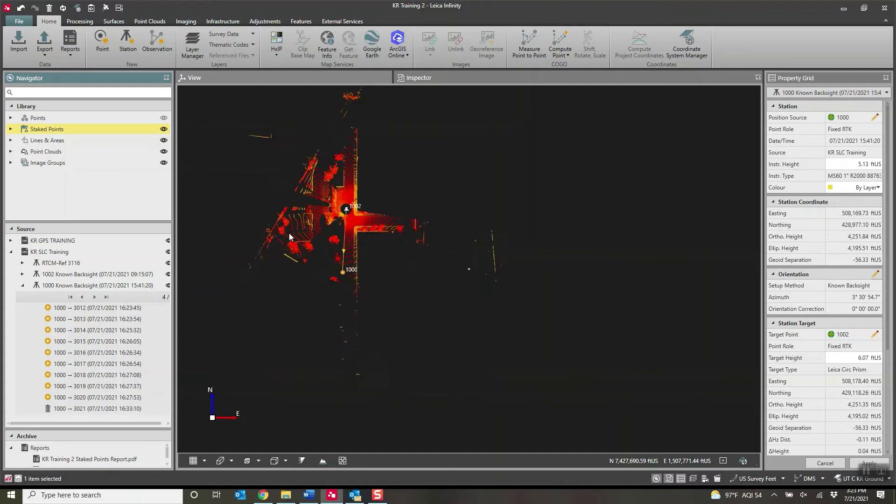
pyautogui.scroll(-3, 371, 315)
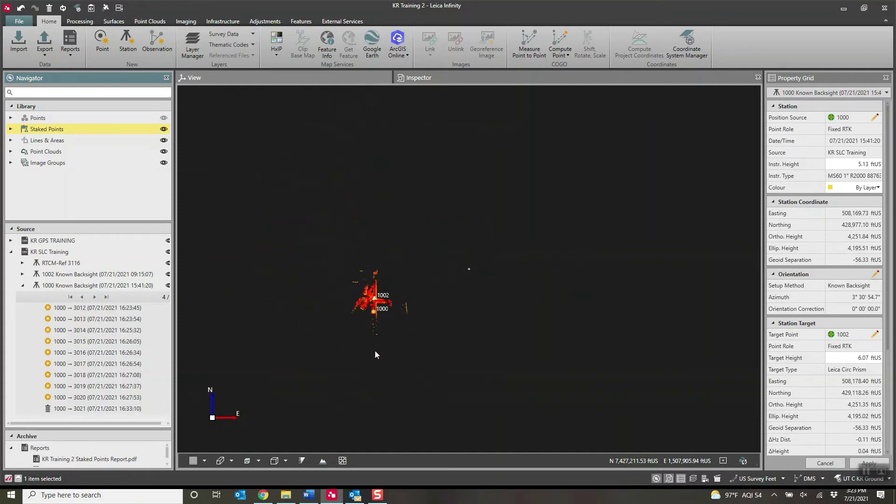
pyautogui.moveTo(375, 351); pyautogui.dragTo(413, 231)
pyautogui.scroll(-5, 413, 231)
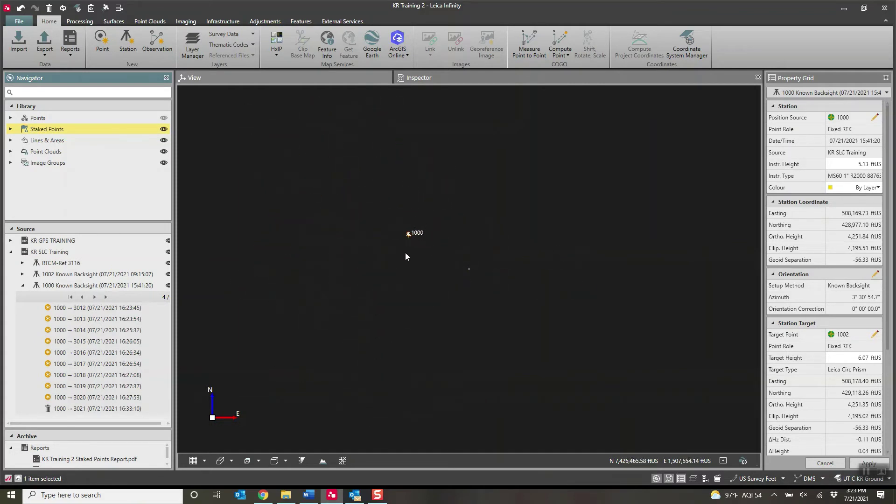
pyautogui.scroll(-3, 417, 374)
pyautogui.scroll(-3, 436, 169)
pyautogui.scroll(-3, 436, 245)
pyautogui.scroll(8, 436, 245)
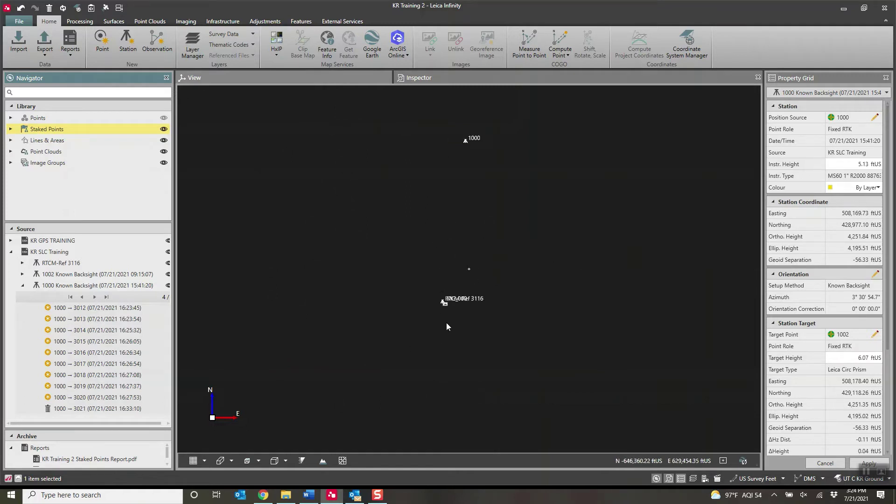
pyautogui.scroll(4, 365, 237)
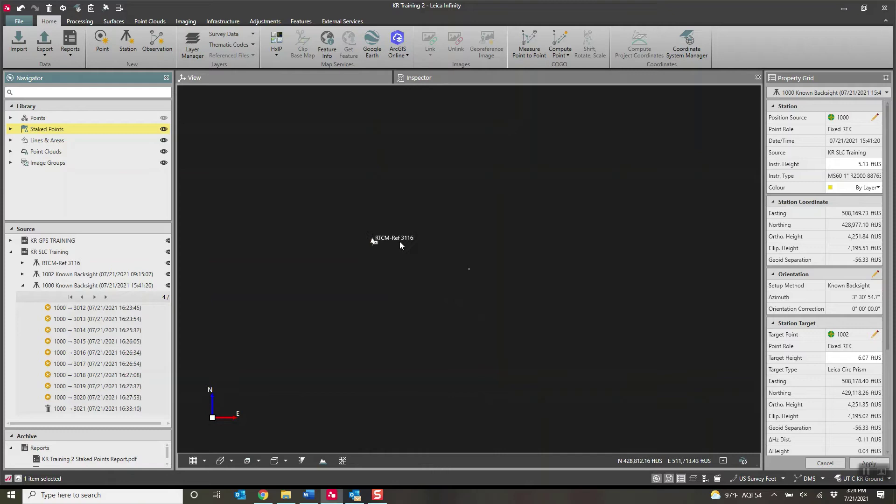
pyautogui.scroll(10, 363, 240)
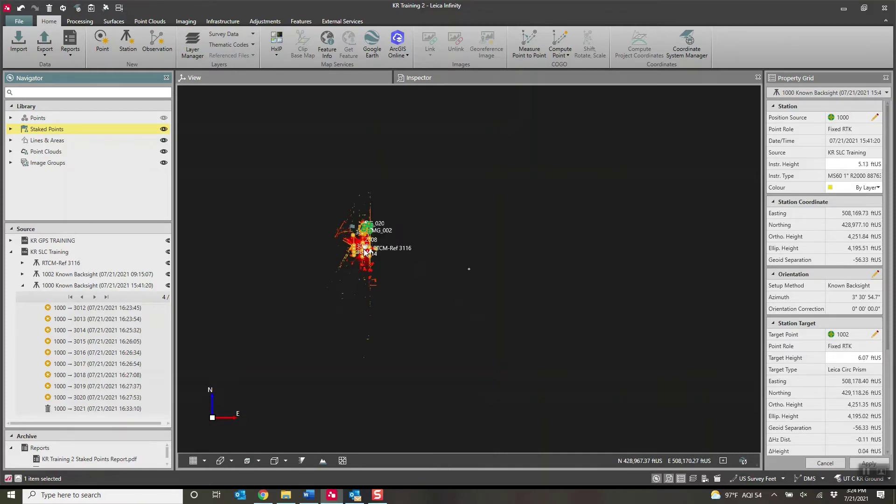
pyautogui.scroll(5, 394, 181)
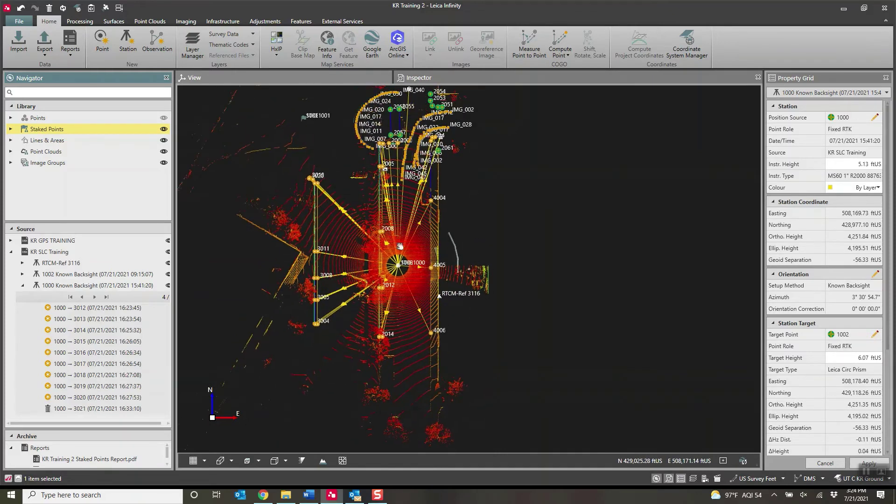
# - Re-edit setup 1002 Known Backsight to use the RTCM-derived 1002 as station point
pyautogui.click(67, 276)
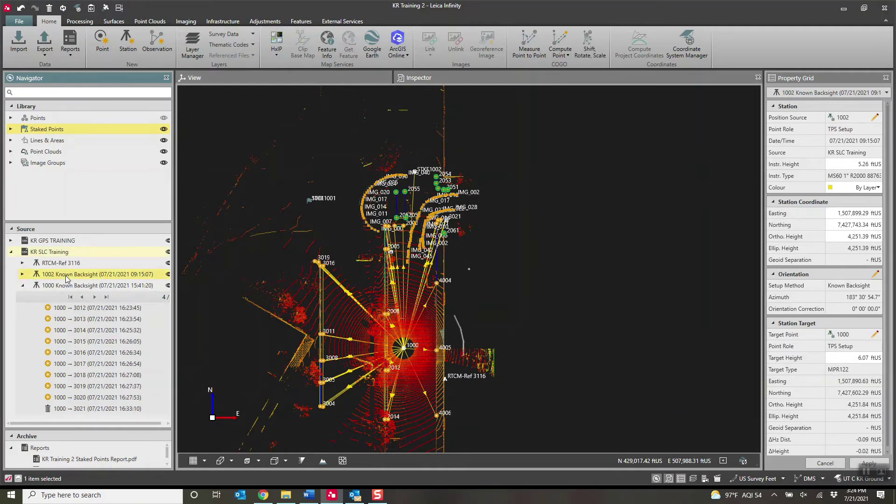
pyautogui.rightClick(67, 278)
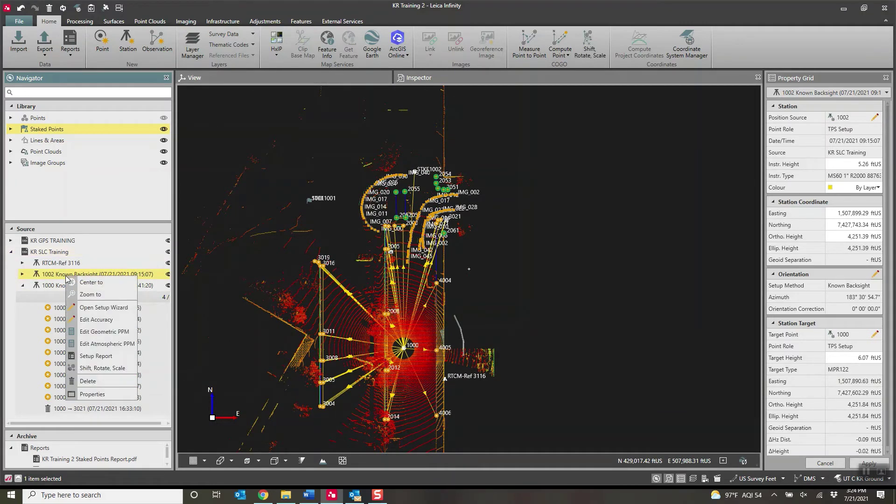
pyautogui.click(102, 308)
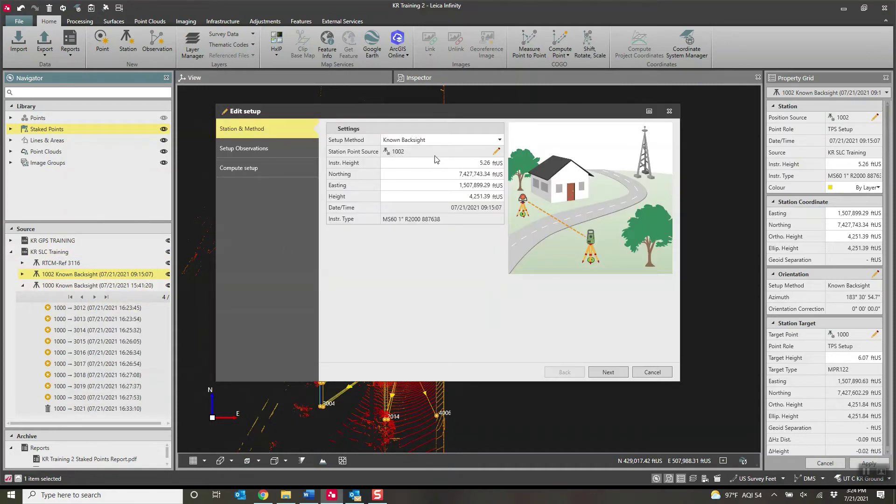
pyautogui.click(496, 151)
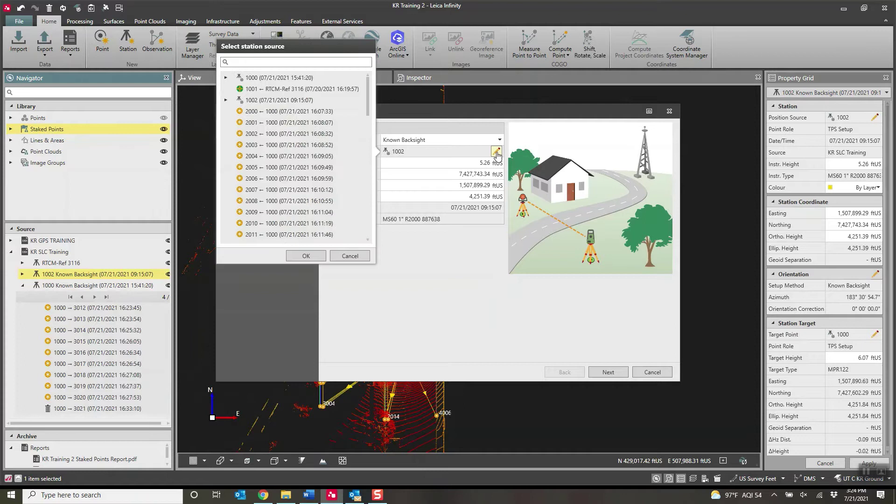
pyautogui.click(226, 99)
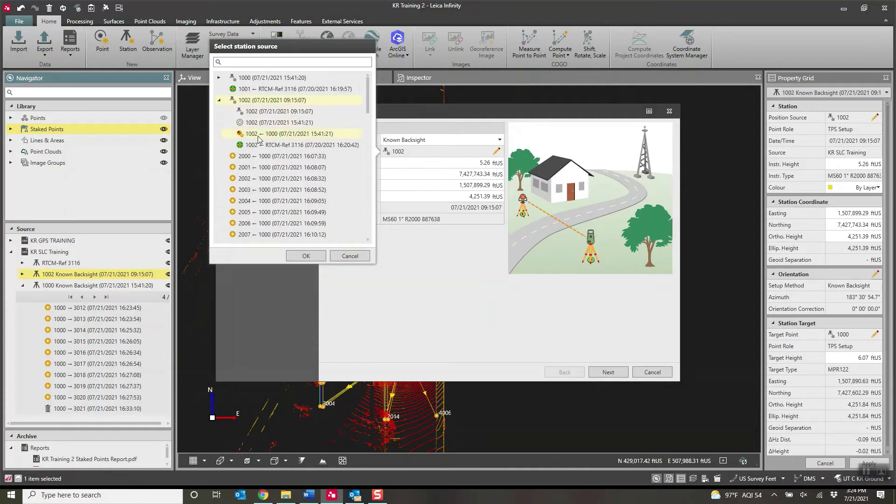
pyautogui.click(304, 256)
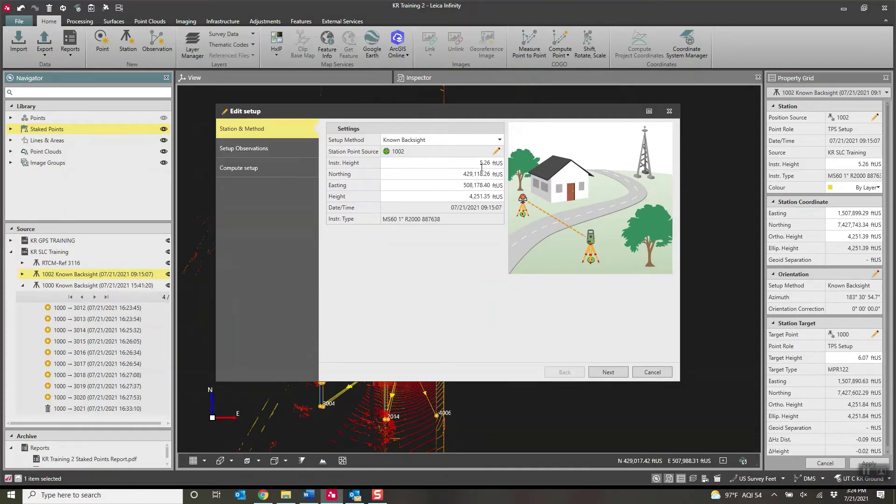
pyautogui.click(602, 372)
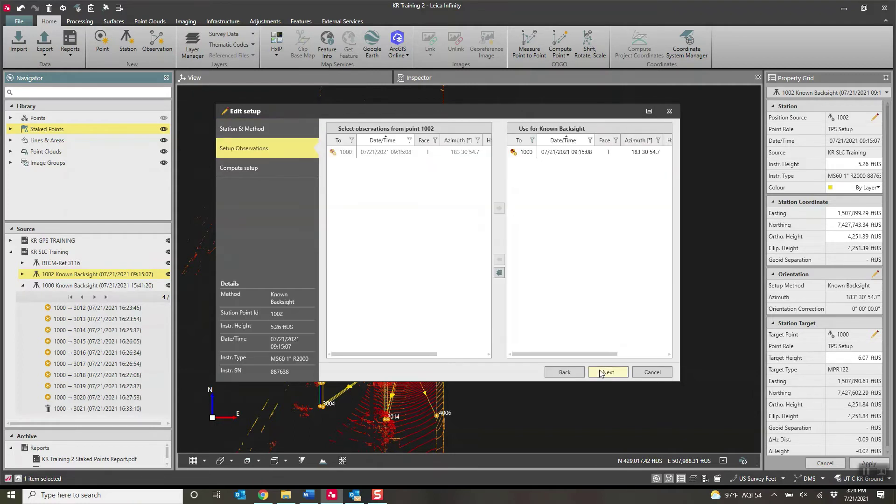
# - Backsight point 1000 using its 1000 ← RTCM-Ref 3116 source and apply the recomputed setup
pyautogui.click(537, 154)
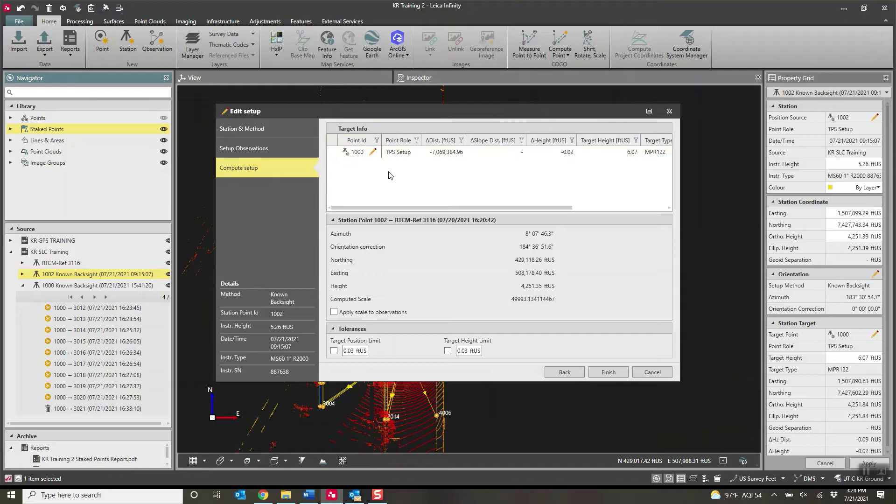
pyautogui.click(372, 153)
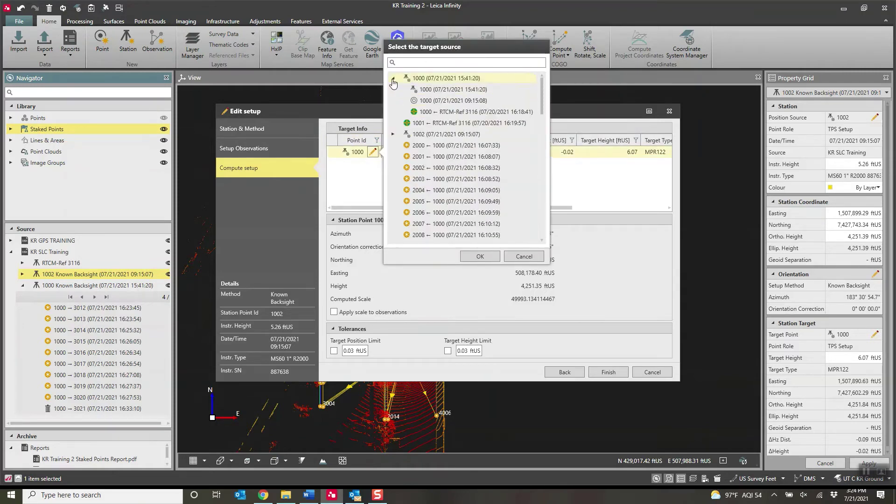
pyautogui.click(428, 112)
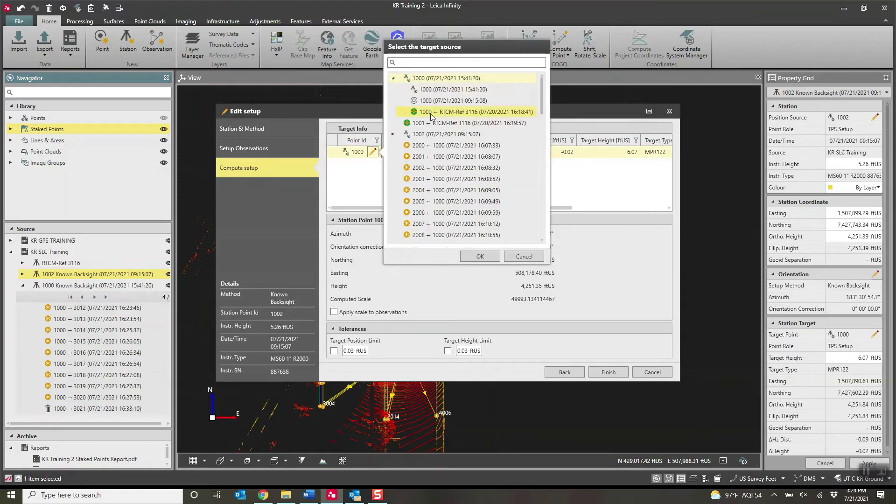
pyautogui.click(473, 258)
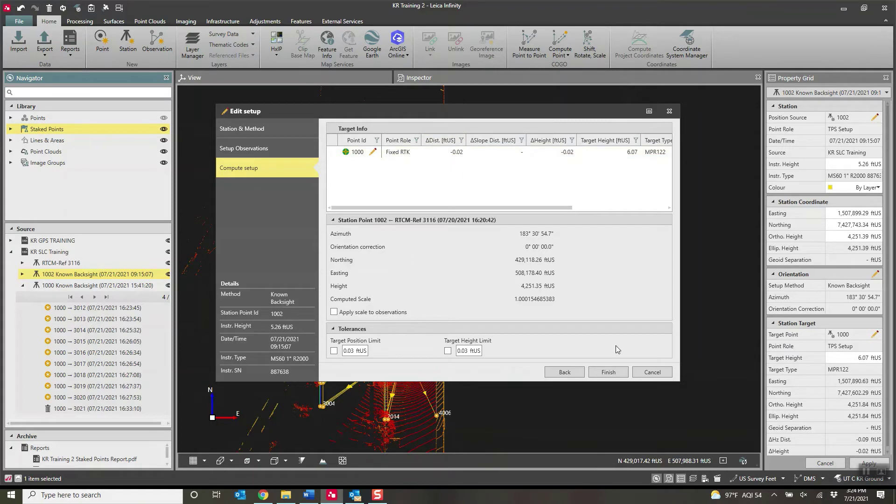
pyautogui.click(607, 372)
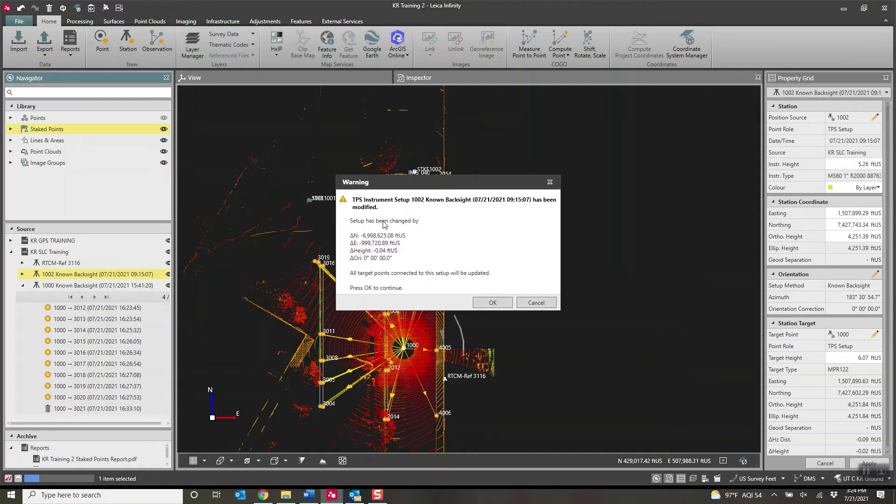
pyautogui.click(498, 304)
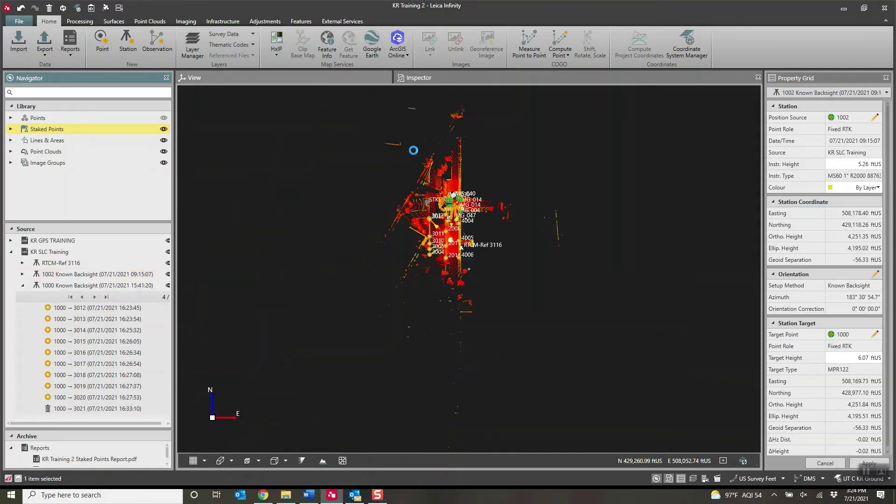
# - Reopen the 1000 Known Backsight setup wizard, keeping the GPS station source for 1000
pyautogui.scroll(5, 547, 197)
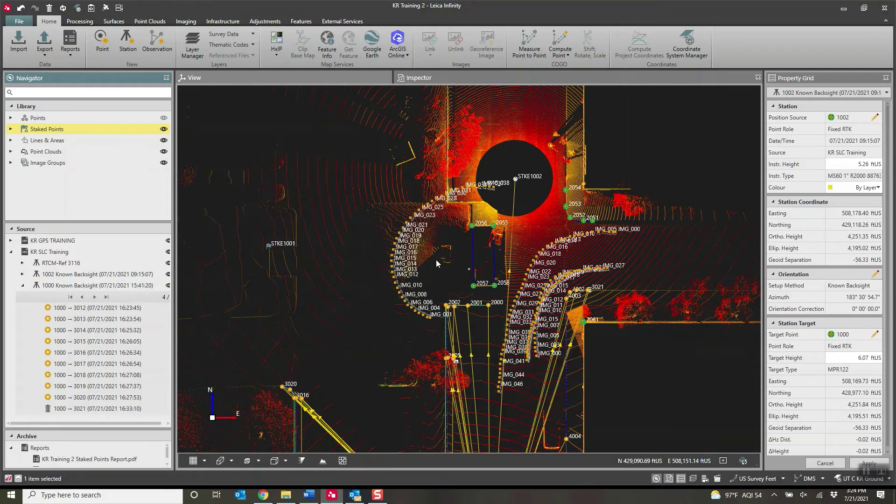
pyautogui.click(70, 286)
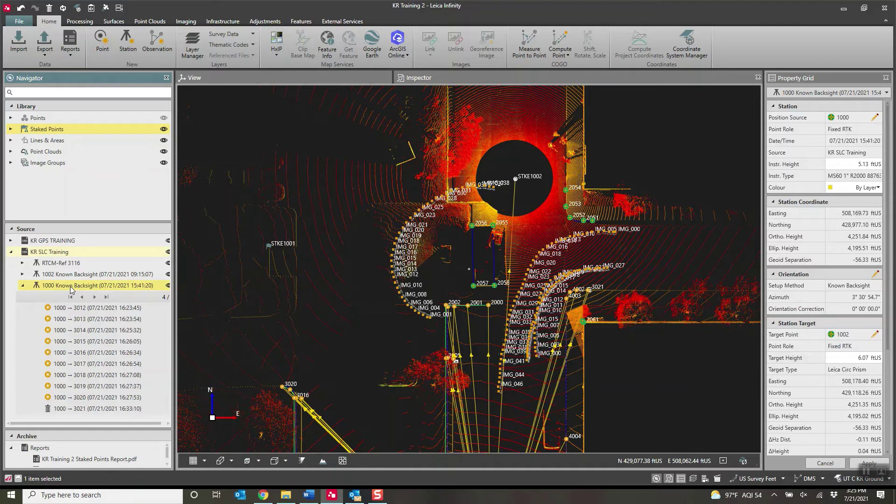
pyautogui.rightClick(70, 288)
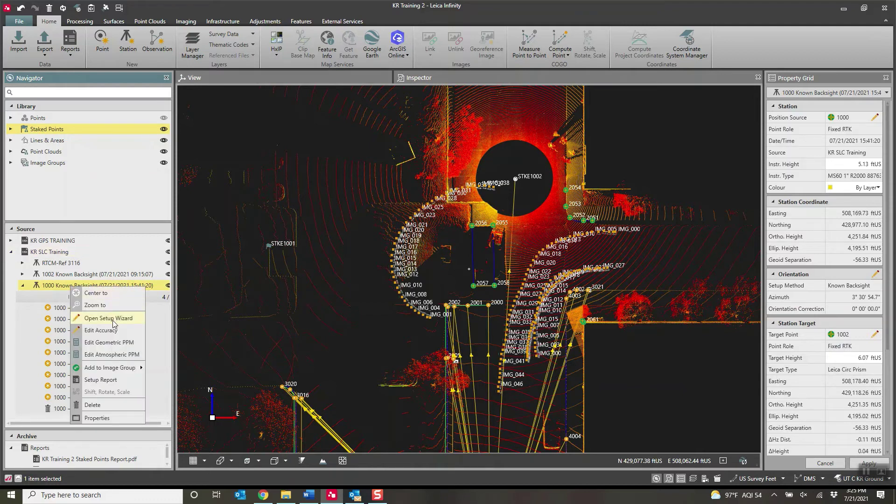
pyautogui.click(94, 318)
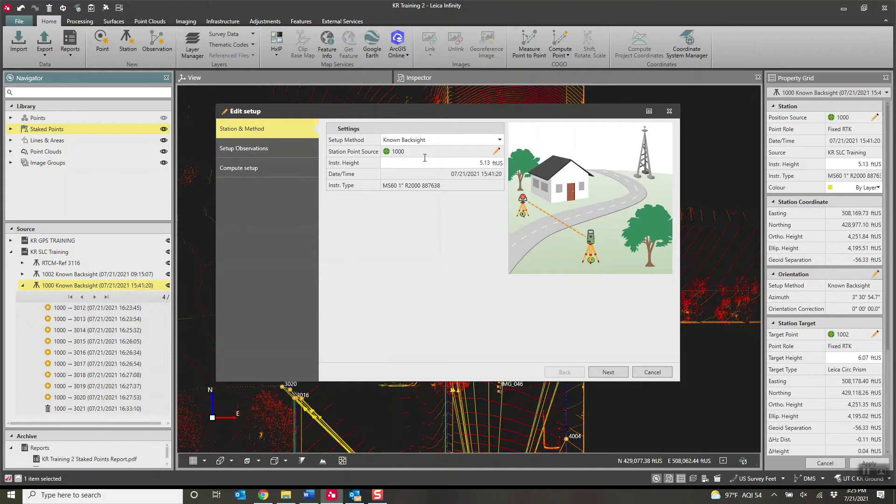
pyautogui.click(496, 151)
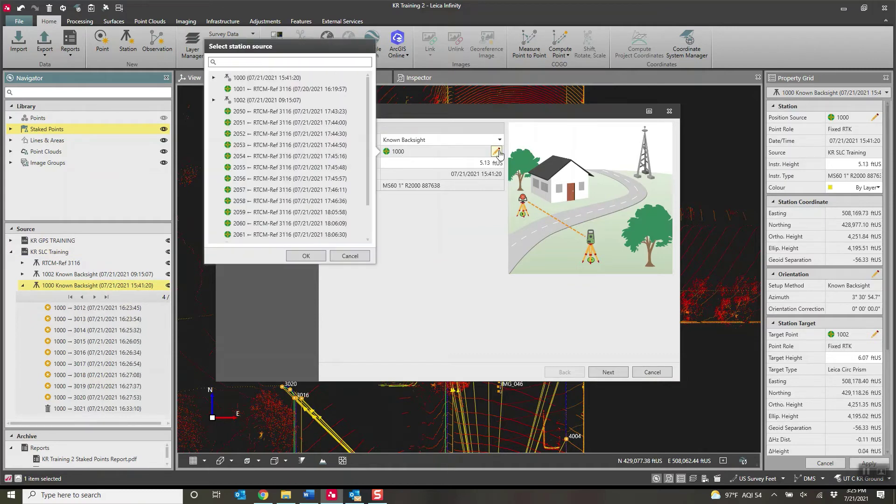
pyautogui.click(306, 256)
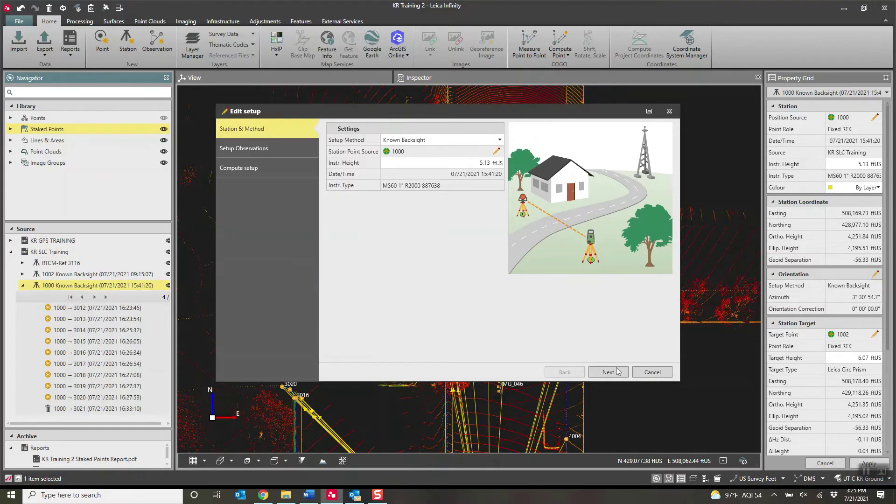
pyautogui.press('Return')
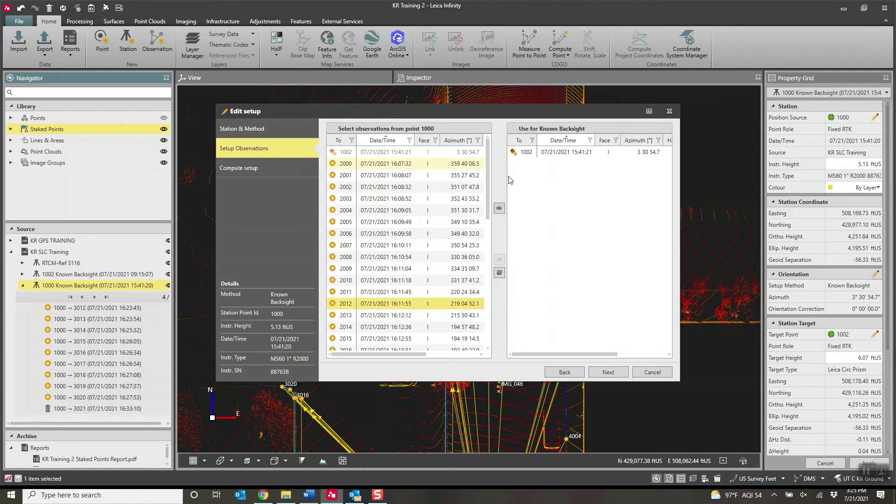
# - Select backsight 1002 and inspect its Target Info row in the compute results
pyautogui.click(544, 153)
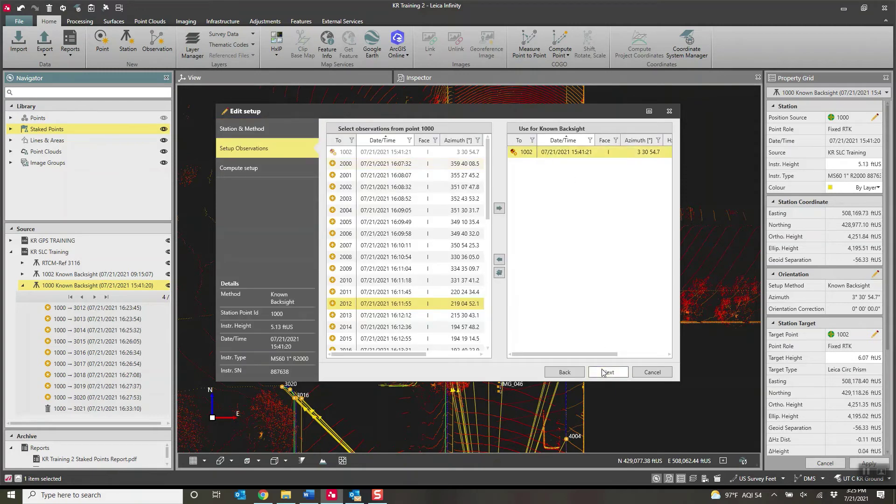
pyautogui.press('Return')
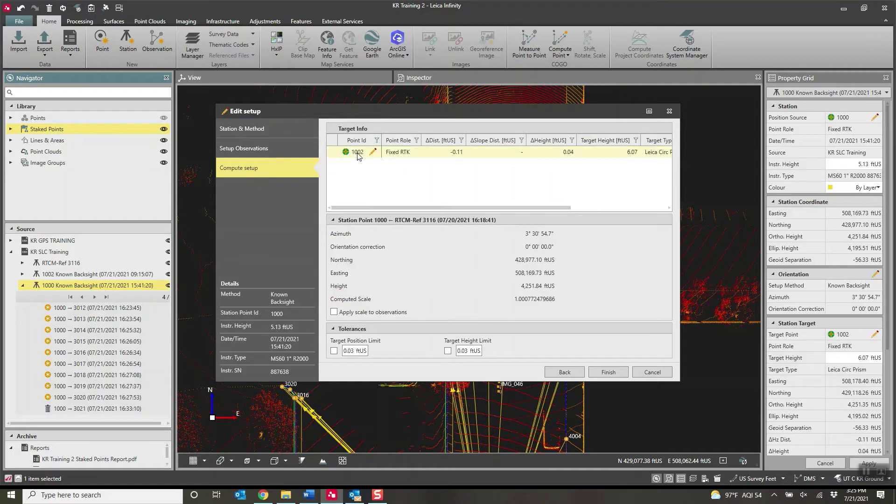
pyautogui.moveTo(472, 208); pyautogui.dragTo(564, 205)
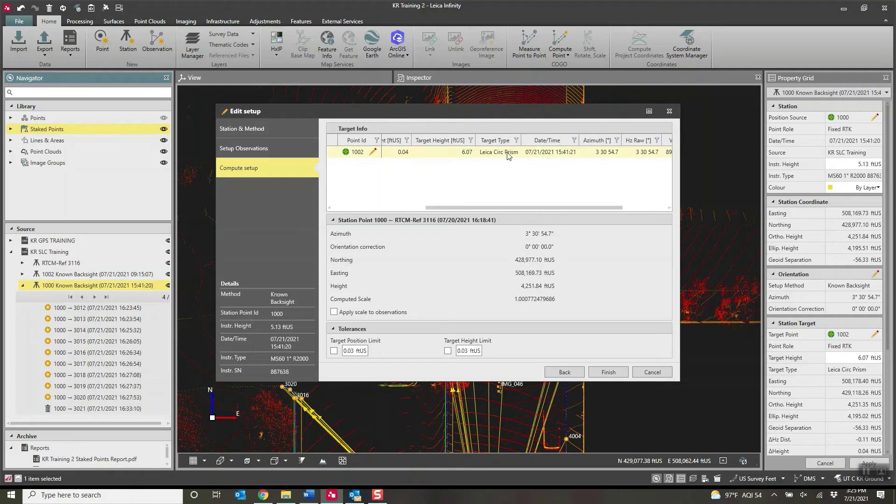
pyautogui.click(509, 156)
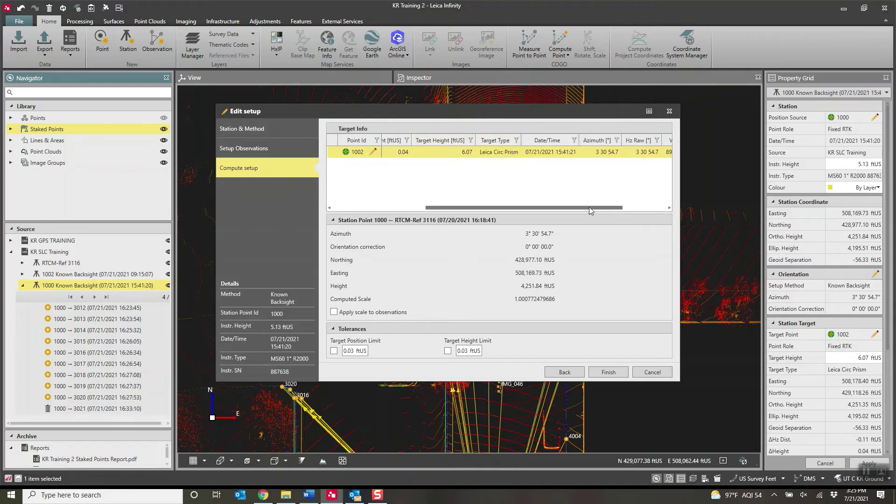
pyautogui.hscroll(3, 590, 208)
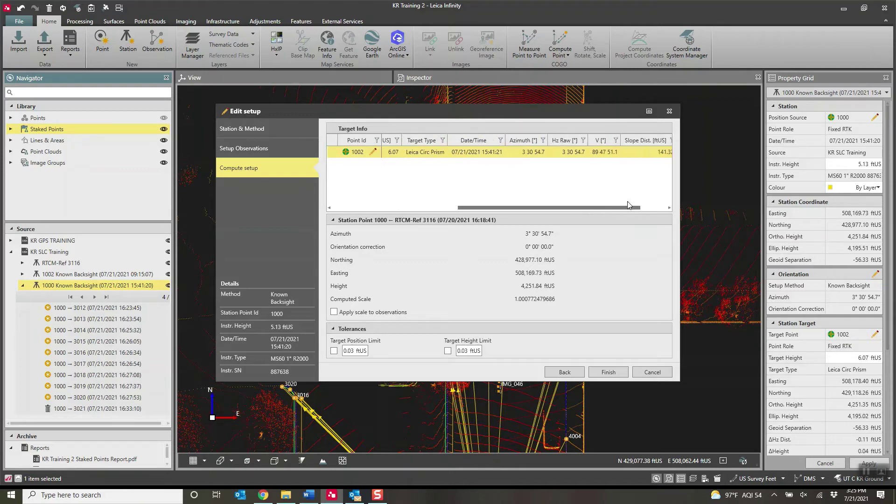
# - Close the setup editor without changes to view the 1000 Known Backsight properties
pyautogui.click(652, 373)
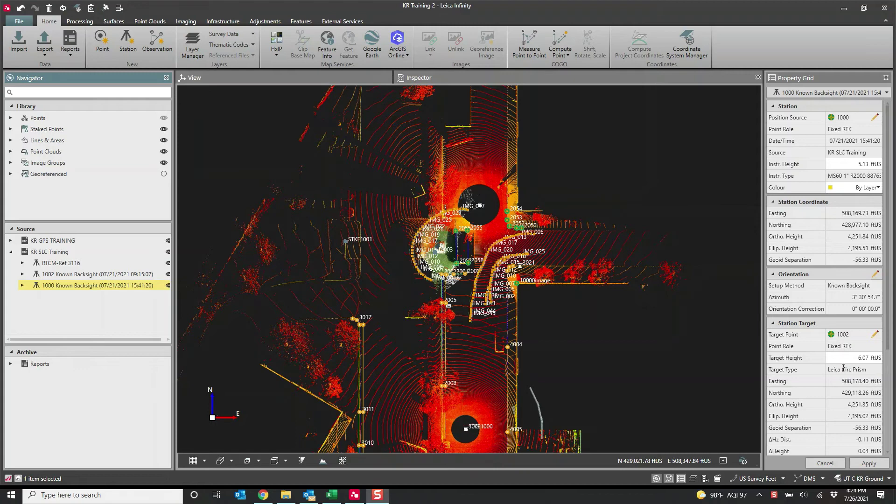
# - Open the Inspector's TPS observations table and select the 1000→1002 backsight observation
pyautogui.rightClick(57, 287)
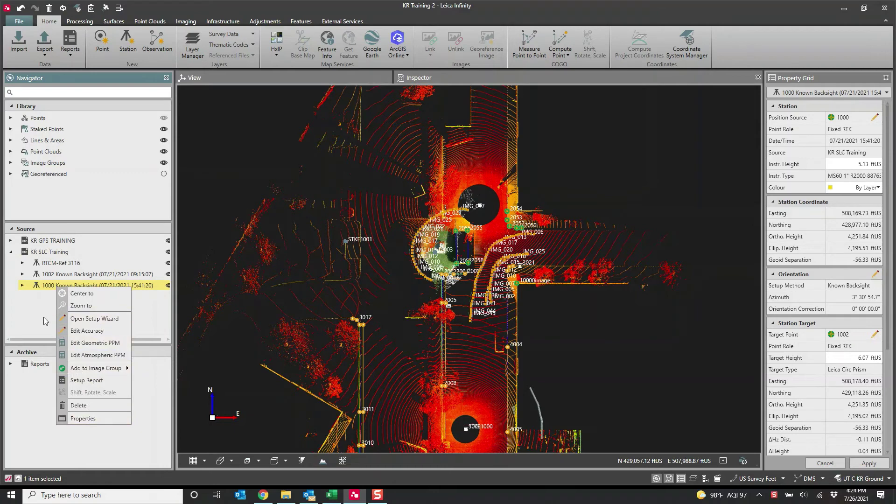
pyautogui.click(295, 162)
pyautogui.click(430, 86)
pyautogui.click(430, 80)
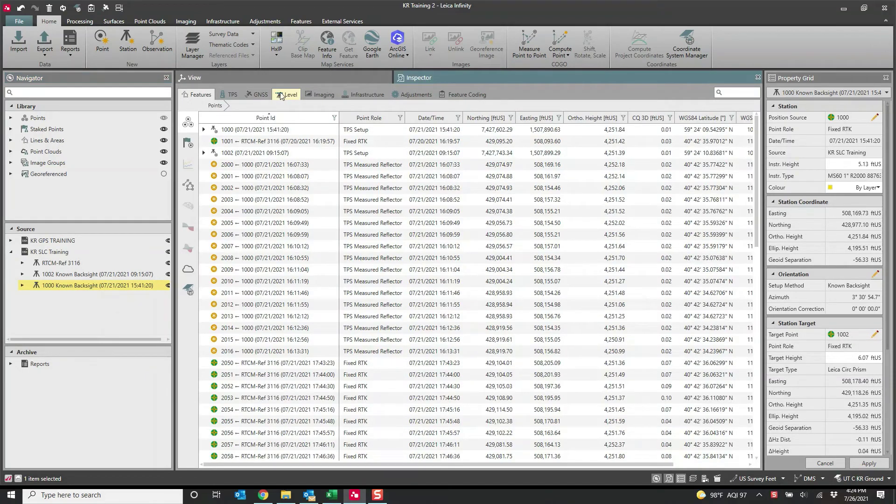
pyautogui.click(231, 95)
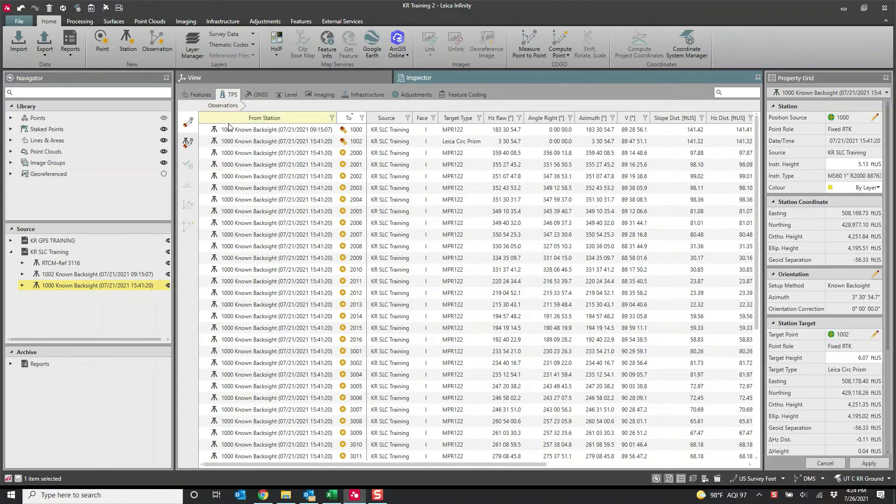
pyautogui.click(228, 129)
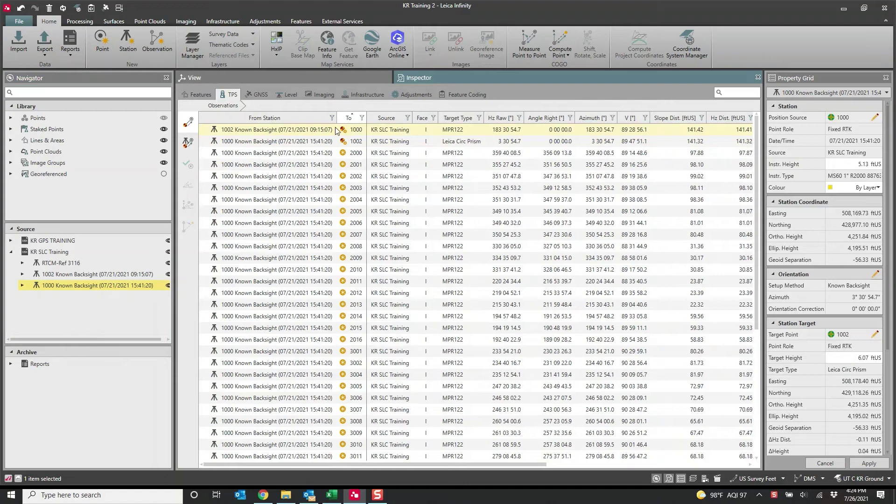
pyautogui.click(343, 164)
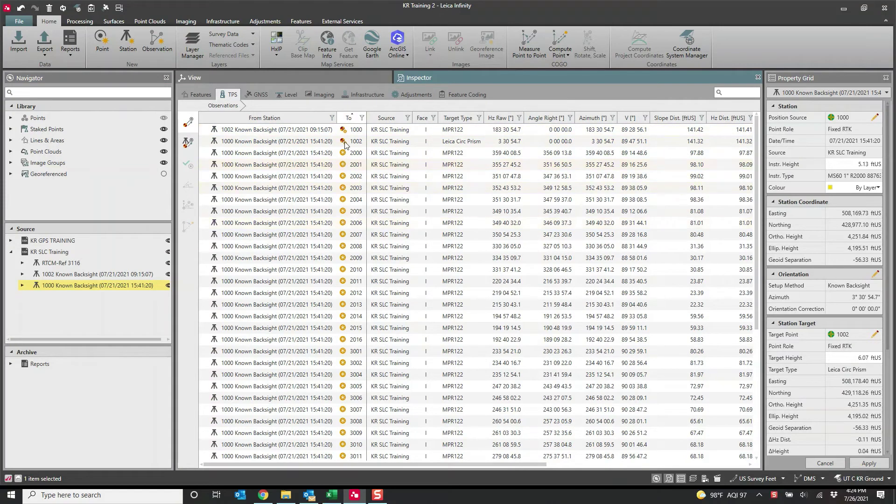
pyautogui.click(397, 131)
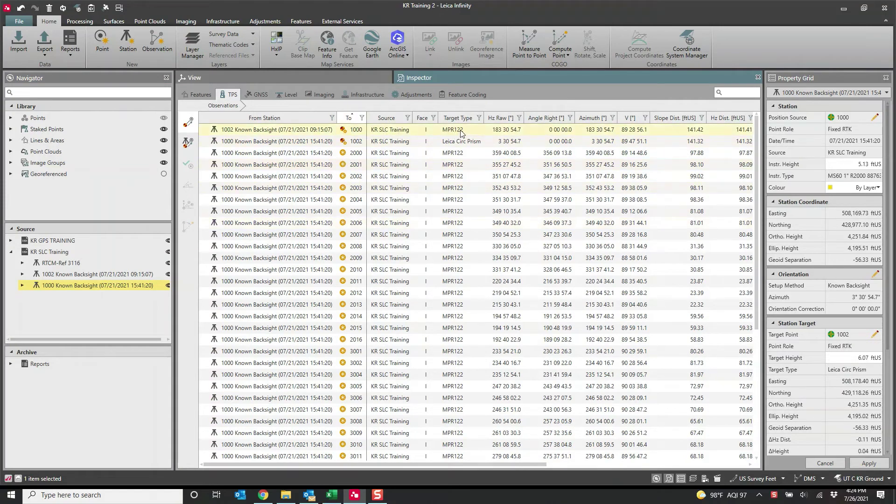
pyautogui.click(423, 143)
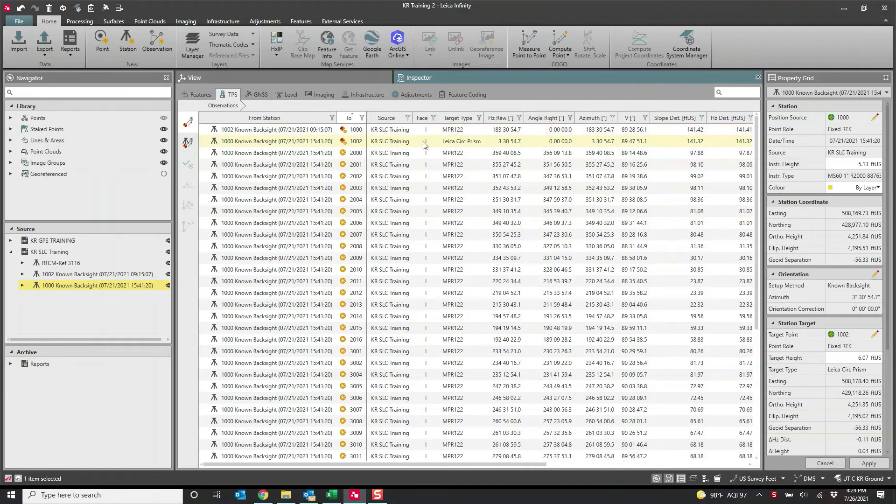
# - Change the 1000→1002 observation's target type to MPR122 (28.1 mm constant) and apply it
pyautogui.click(452, 144)
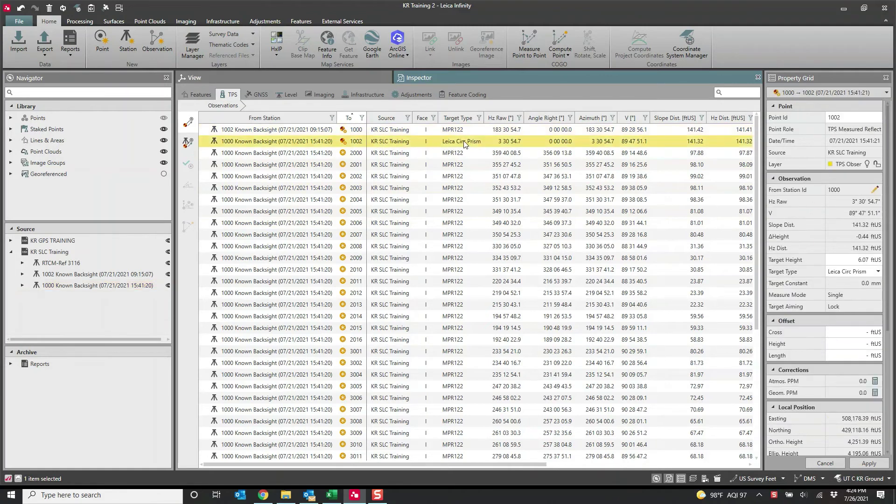
pyautogui.click(879, 273)
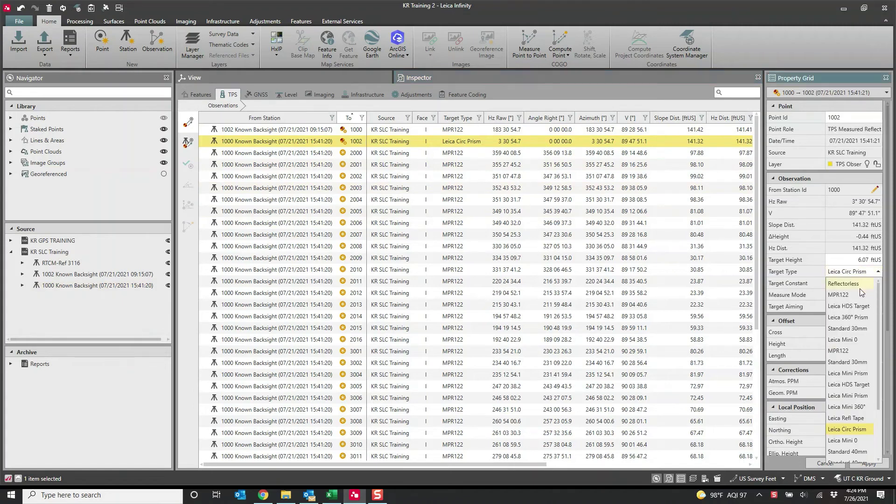
pyautogui.click(847, 351)
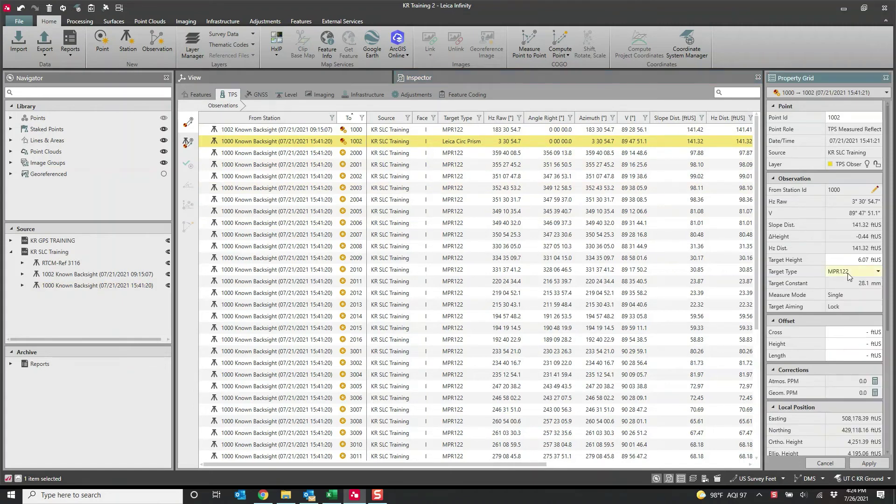
pyautogui.click(870, 462)
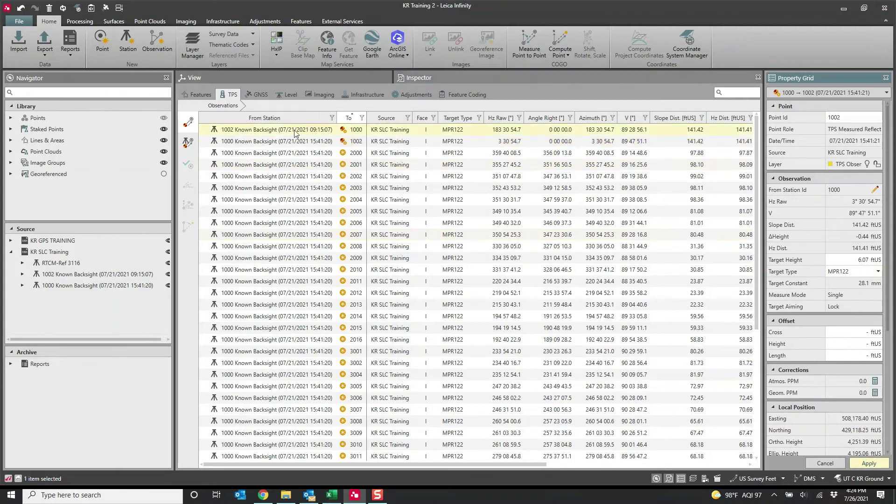
pyautogui.rightClick(239, 141)
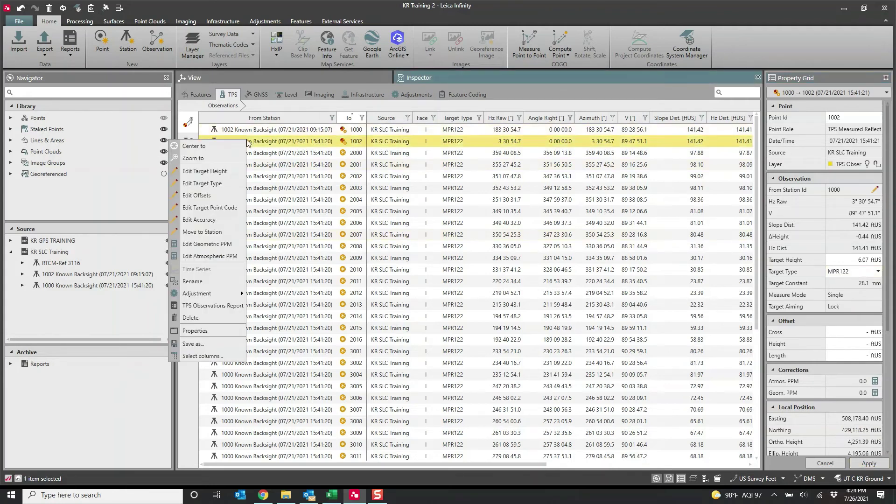
pyautogui.click(214, 184)
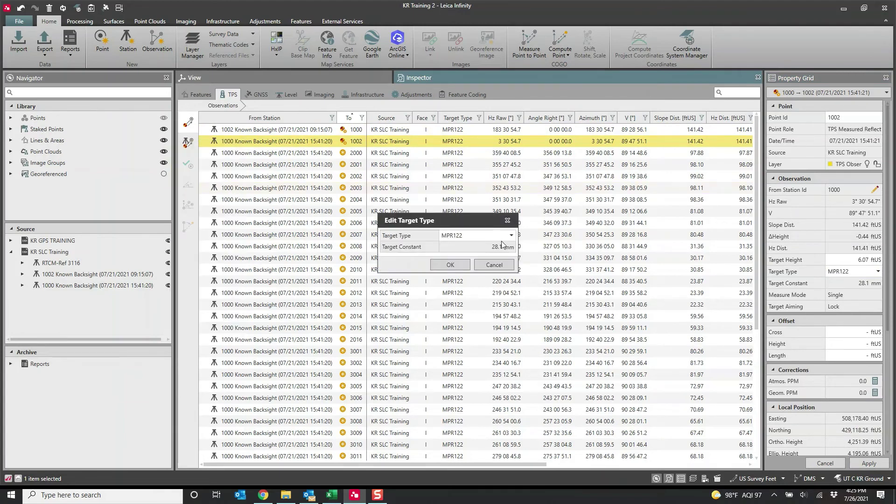
pyautogui.click(493, 265)
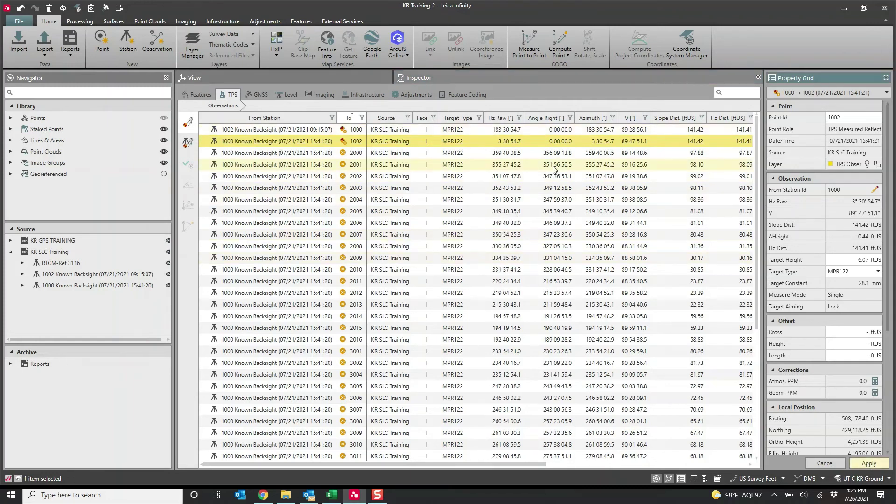
pyautogui.click(67, 286)
# - Recompute the 1000 setup in the Setup Wizard with the MPR122 backsight (residuals -0.02 distance, 0.04 height)
pyautogui.rightClick(67, 286)
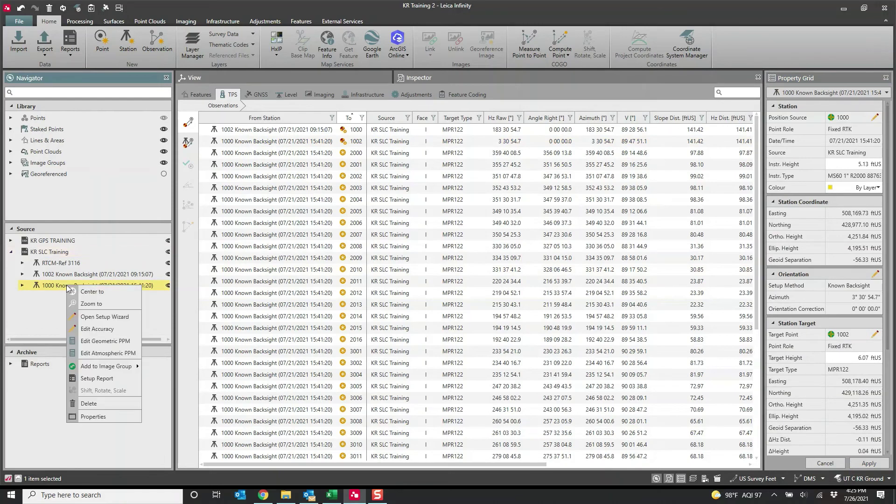
pyautogui.click(115, 316)
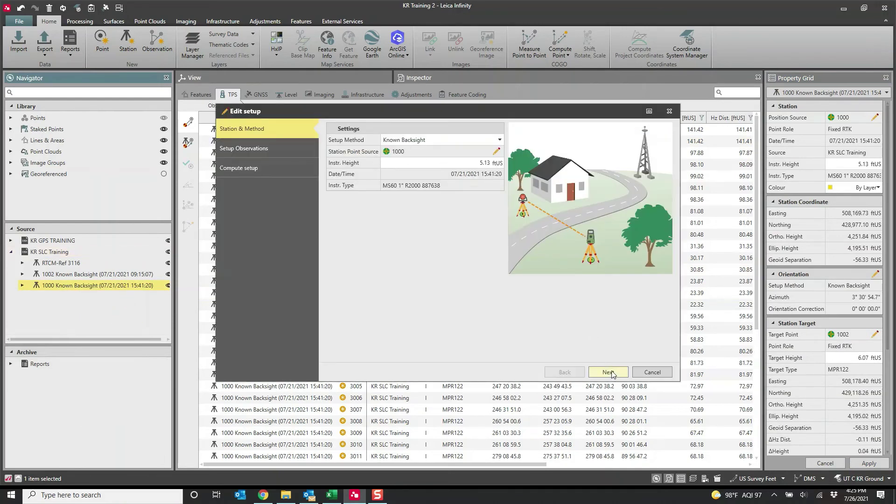
pyautogui.press('Return')
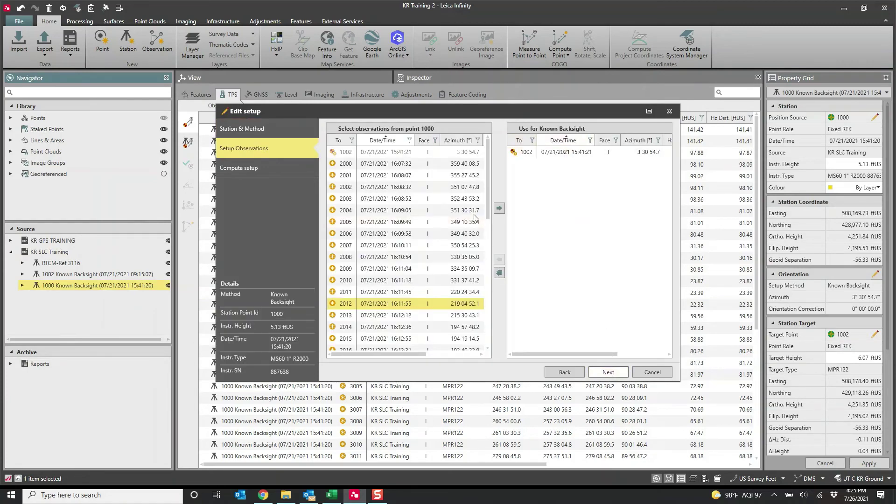
pyautogui.press('Return')
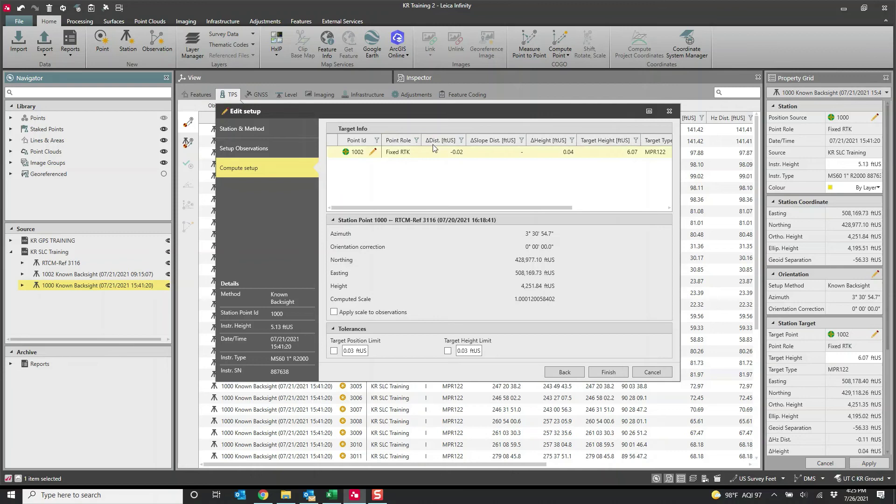
pyautogui.click(608, 372)
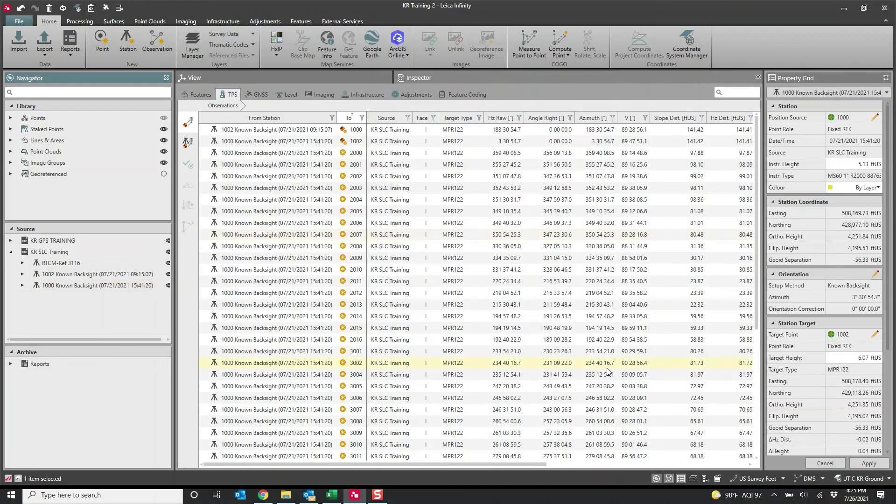
# - Zoom out the map and review the 1000 and 1002 Known Backsight setups
pyautogui.click(189, 78)
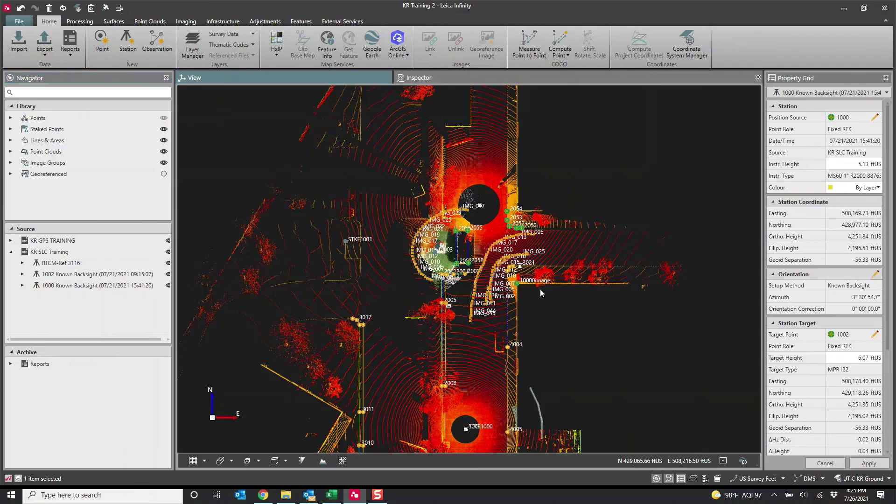
pyautogui.scroll(-3, 539, 292)
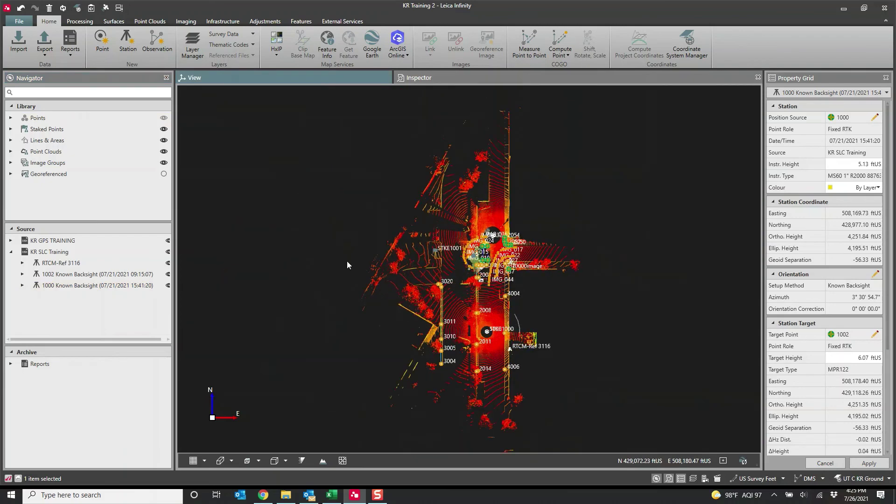
pyautogui.click(73, 287)
pyautogui.click(110, 274)
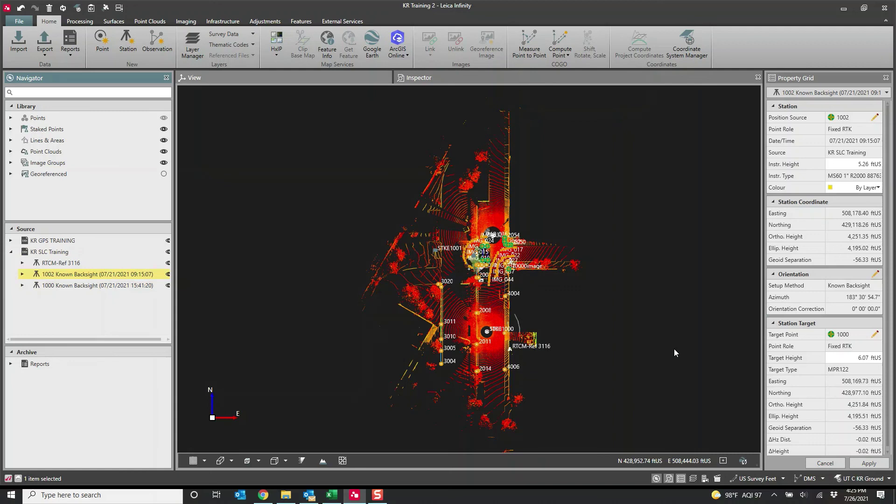
pyautogui.rightClick(48, 287)
pyautogui.click(26, 313)
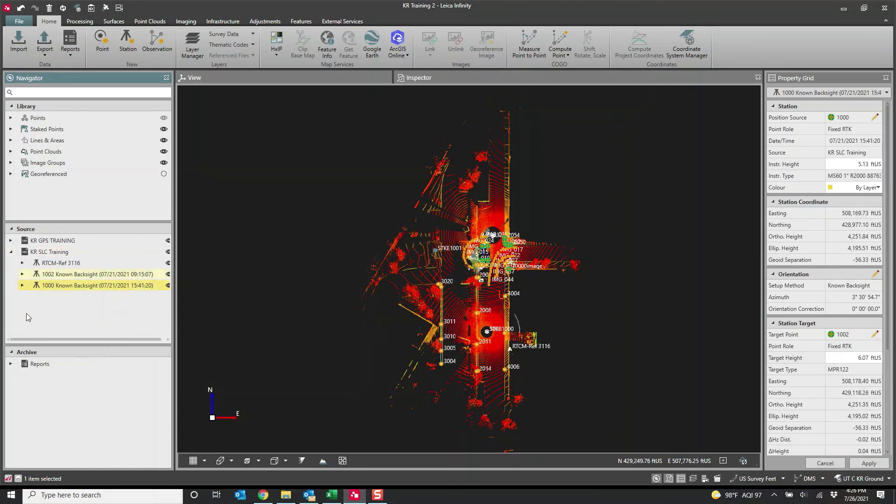
# - Return to the TPS observations and confirm the 1000→1002 backsight target type is still MPR122
pyautogui.click(426, 80)
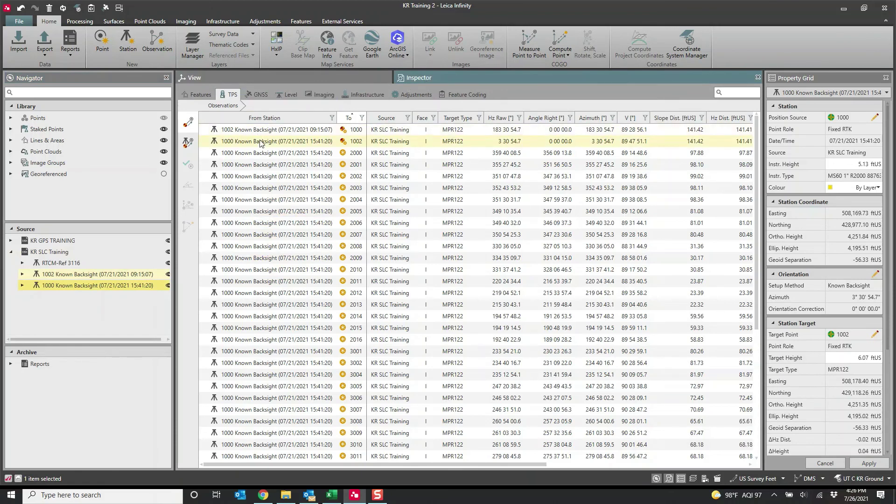
pyautogui.click(280, 142)
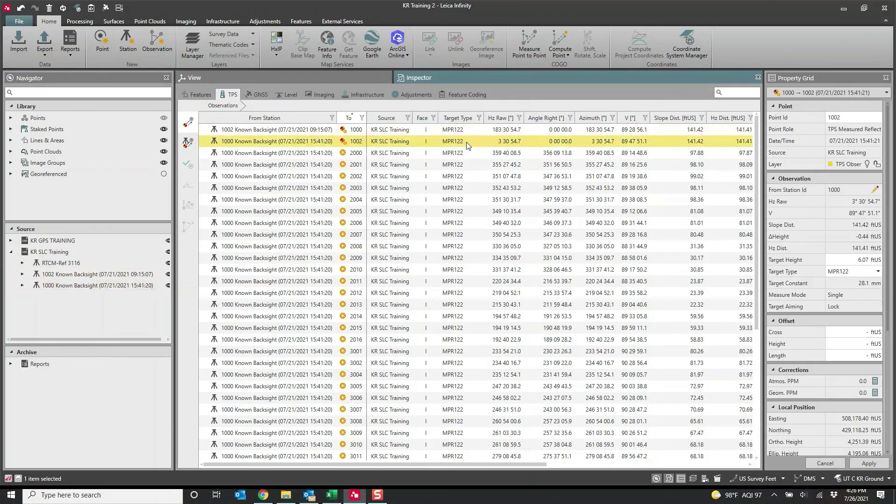
pyautogui.click(856, 272)
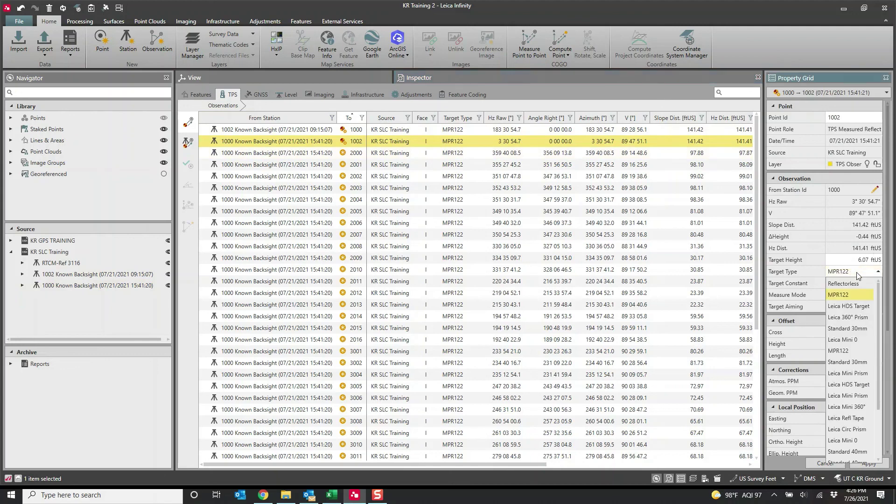
pyautogui.click(846, 295)
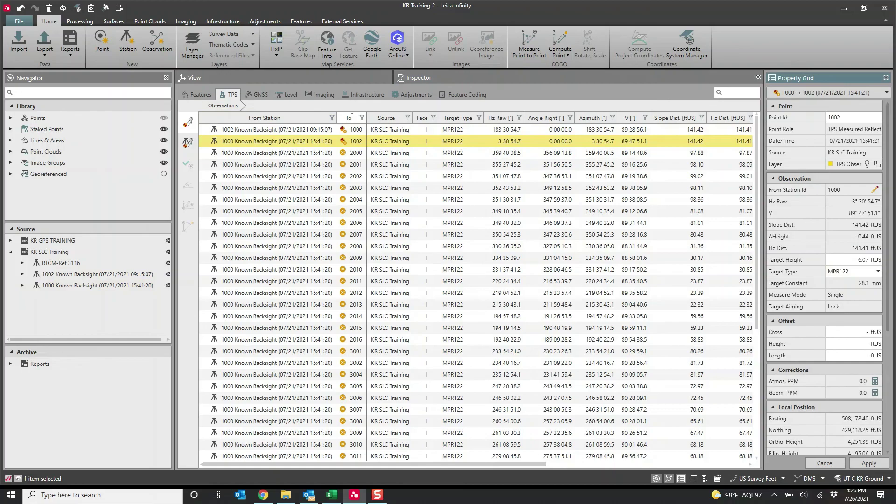